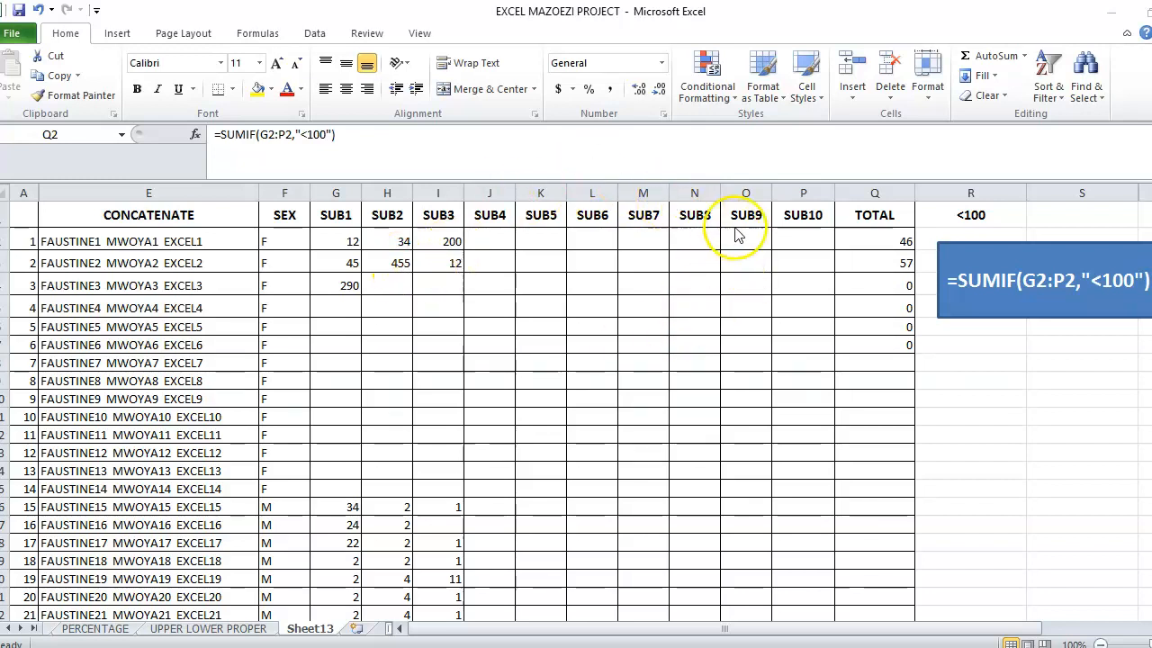
# Enter =SUMIF(G2:P2,"<100") in Q2 to total the first student's marks below 100
pyautogui.click(872, 239)
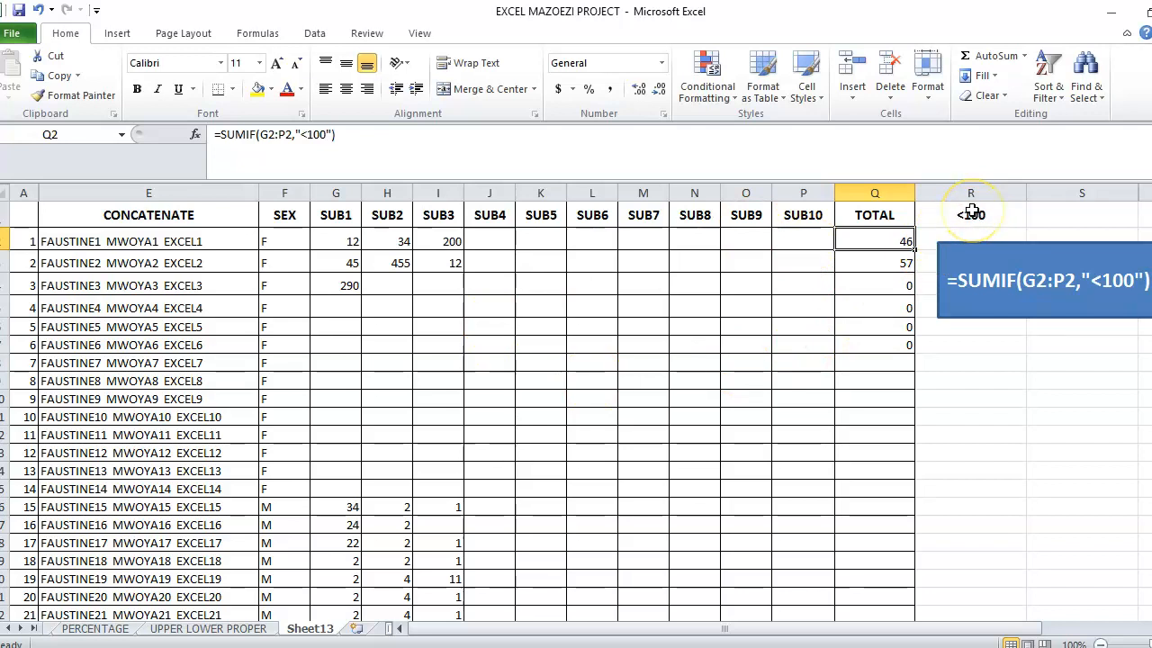
pyautogui.write('=')
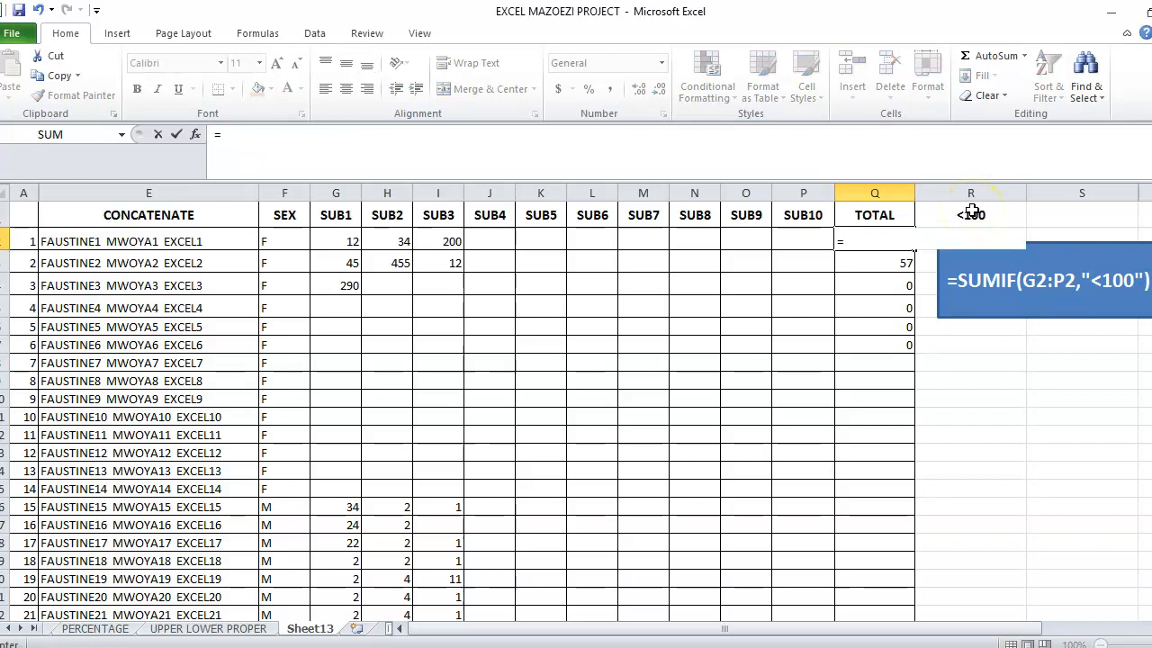
pyautogui.write('SUMIF(')
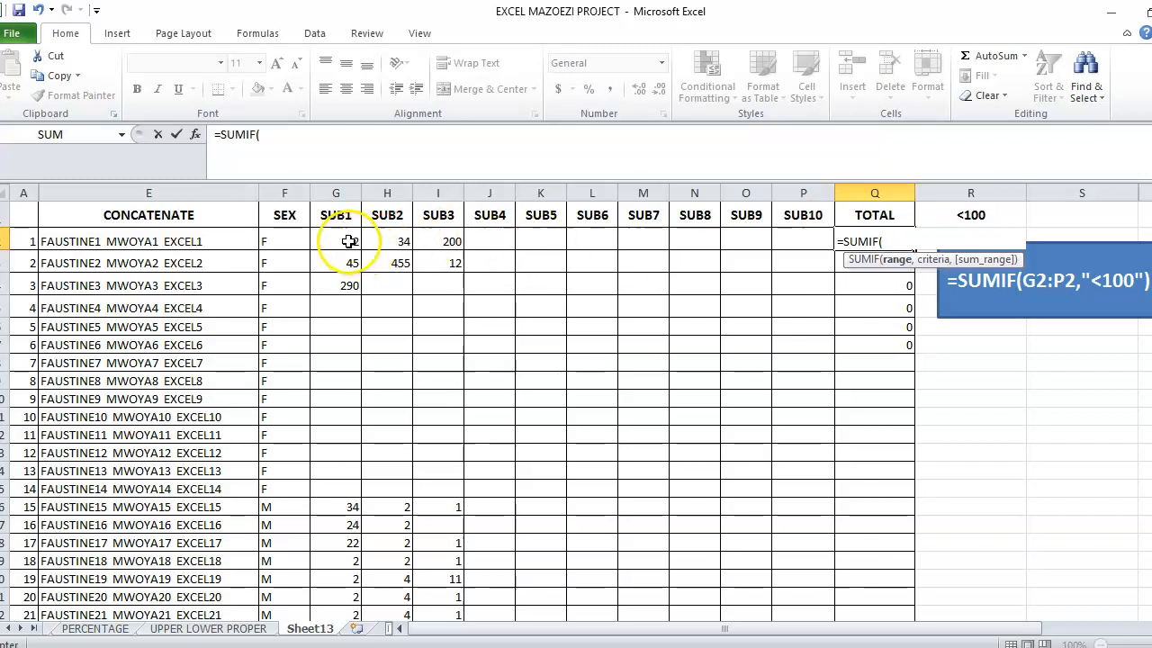
pyautogui.moveTo(342, 241); pyautogui.dragTo(797, 234)
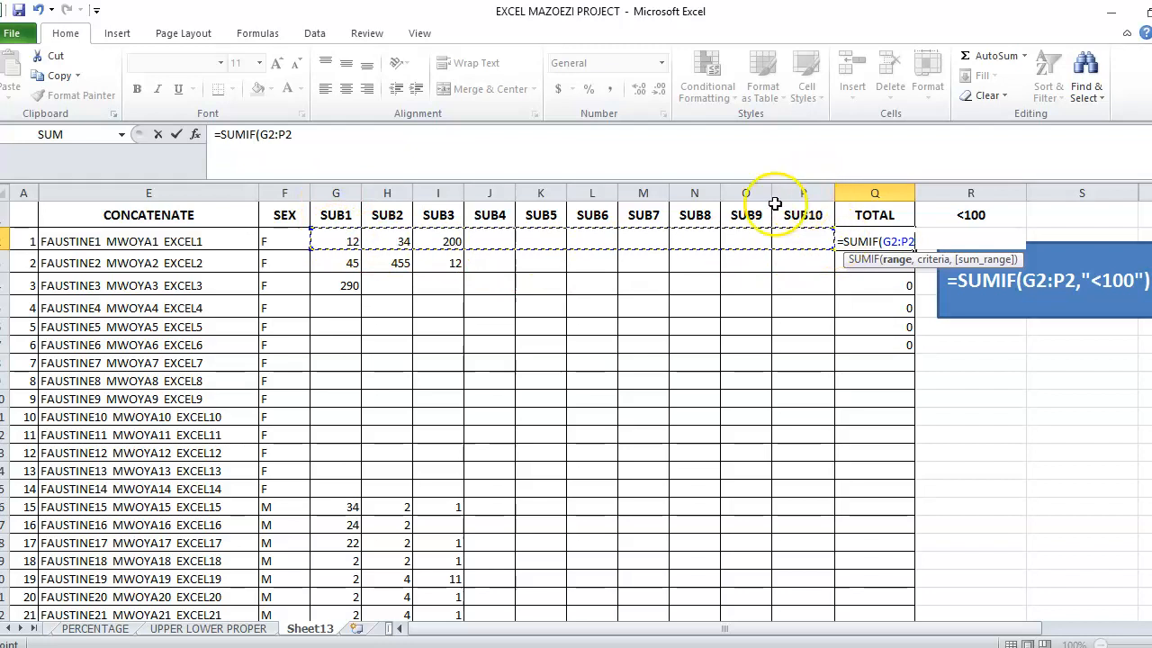
pyautogui.write(',"<100')
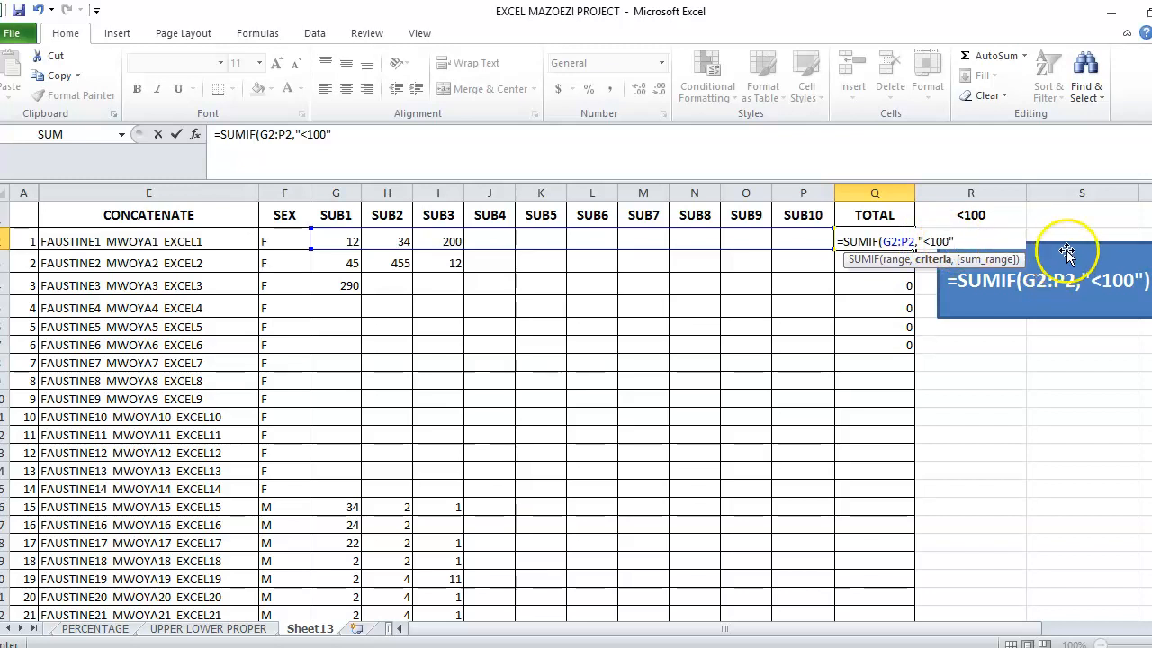
pyautogui.write(')')
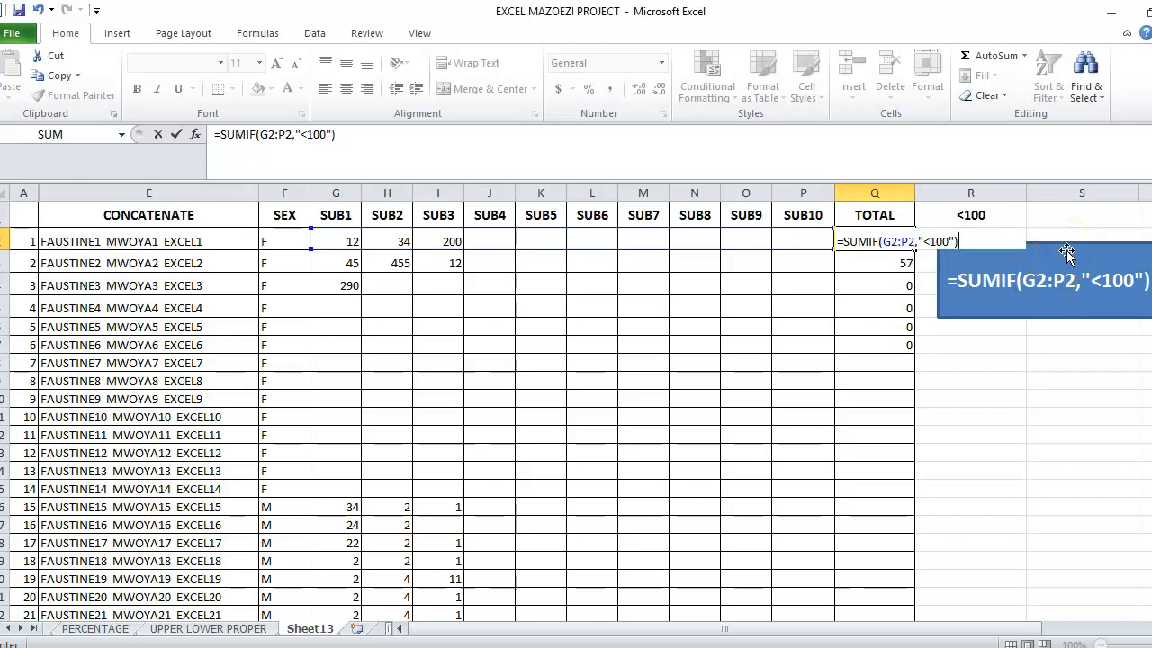
pyautogui.press('Return')
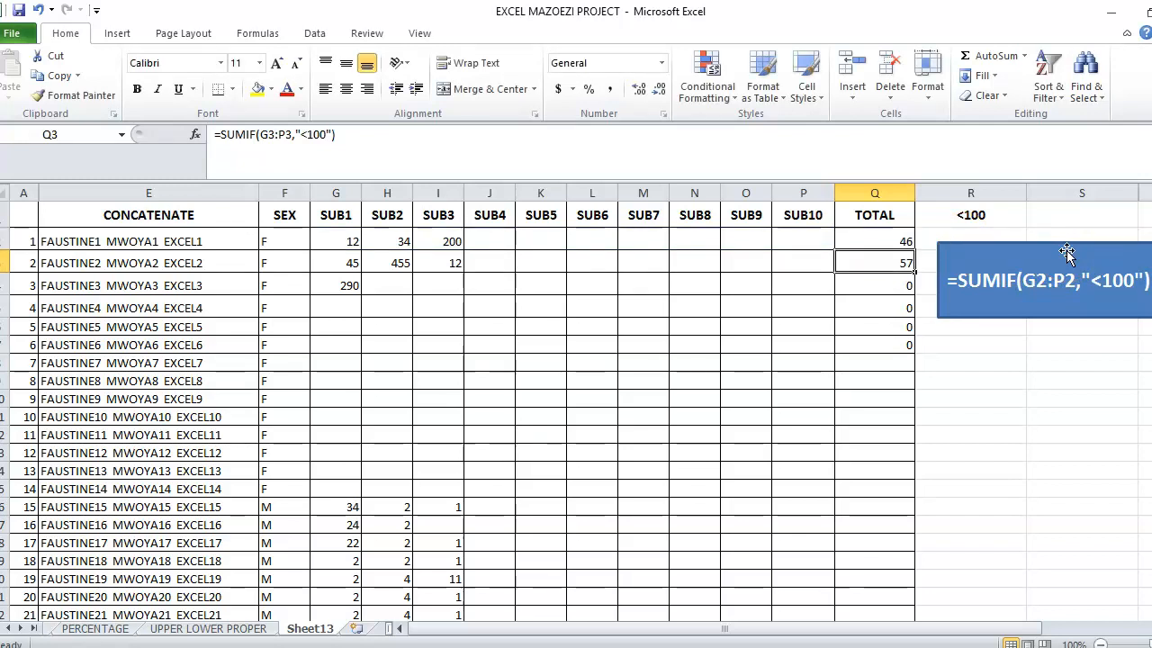
# Fill the SUMIF formula from Q2 down the TOTAL column through the last student, number 29
pyautogui.click(871, 238)
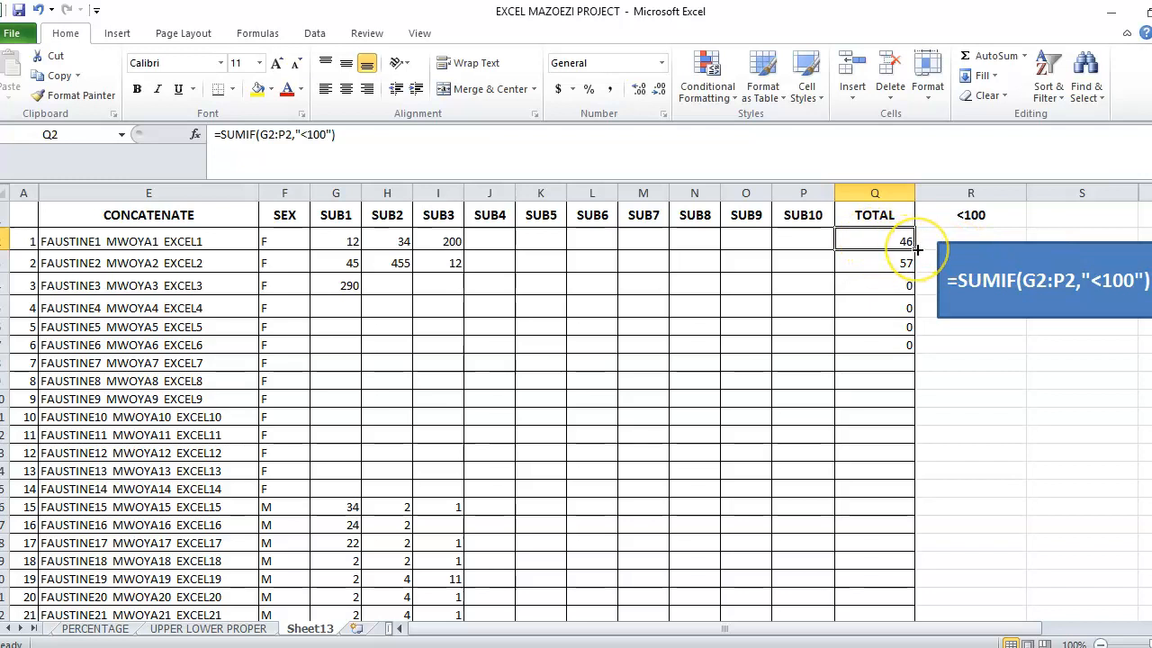
pyautogui.click(918, 248)
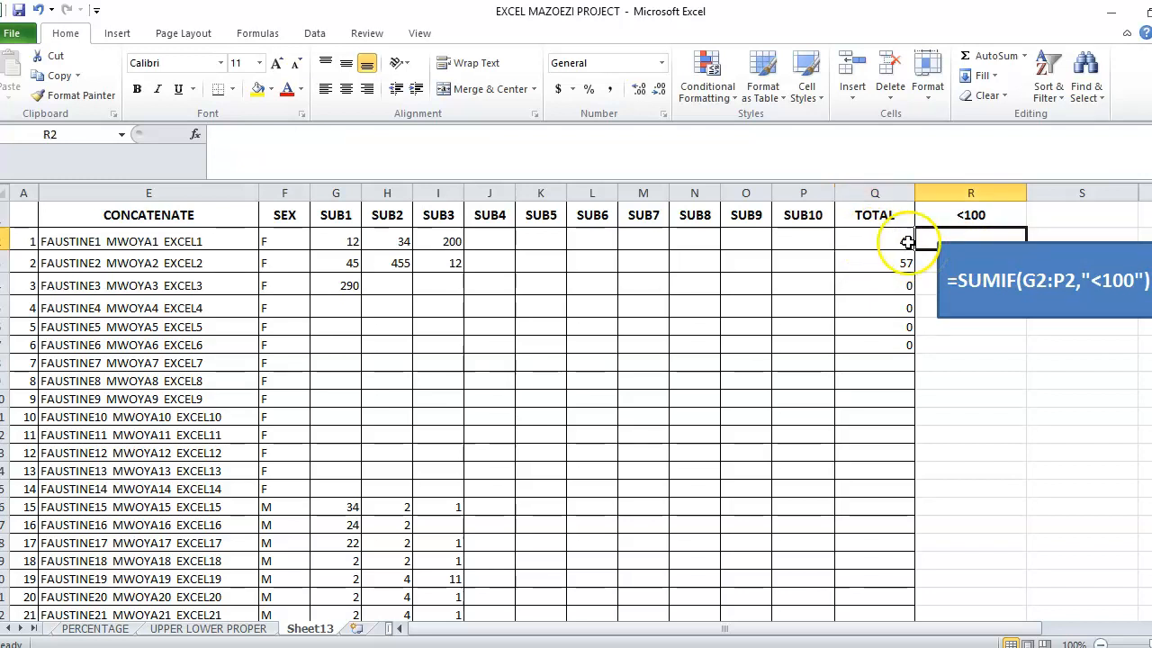
pyautogui.click(897, 234)
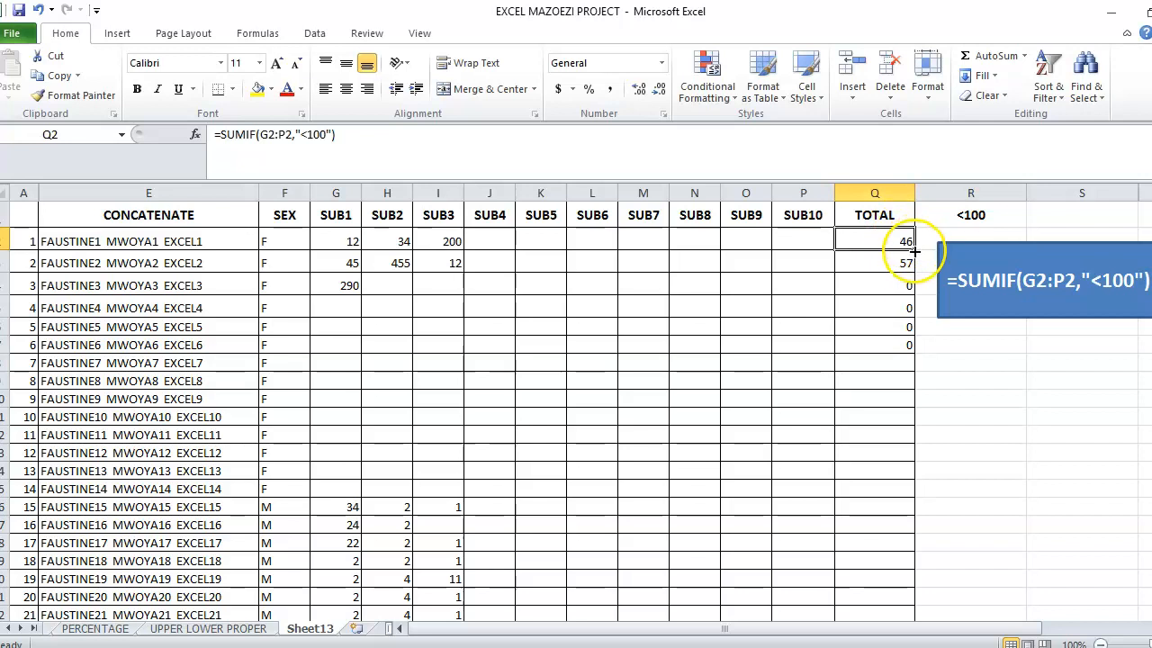
pyautogui.moveTo(914, 252); pyautogui.dragTo(889, 580)
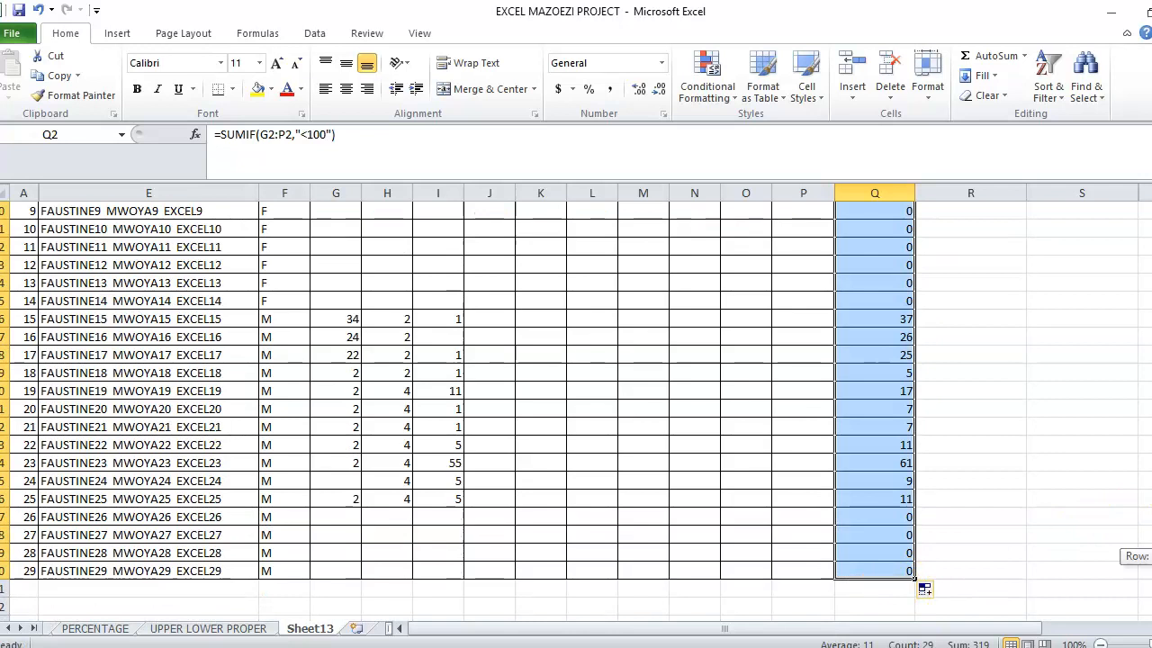
pyautogui.scroll(3, 904, 258)
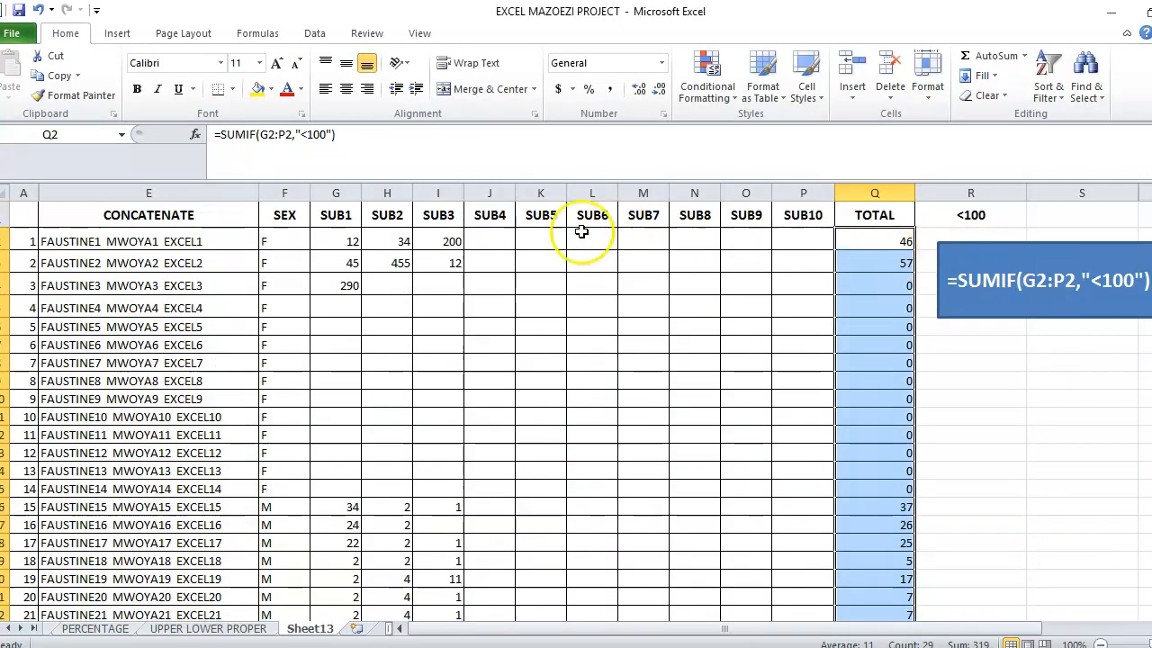
# Clear the SUB3 mark in I2 and set the SUB1 mark in G2 to 1
pyautogui.click(435, 245)
pyautogui.press('Delete')
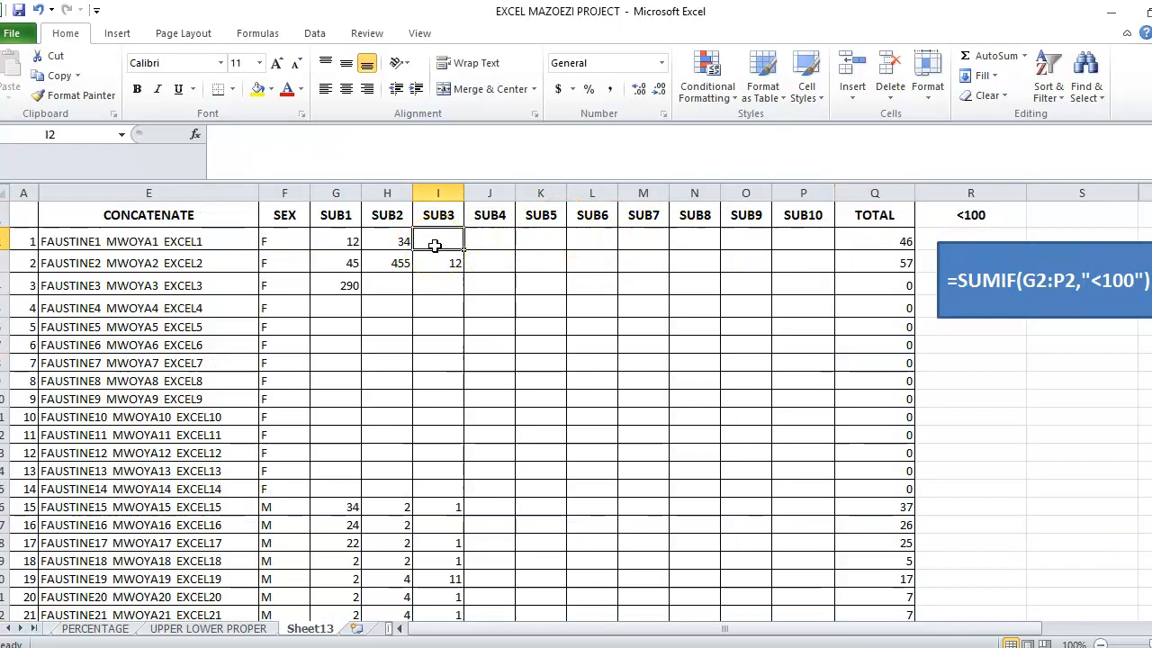
pyautogui.click(893, 241)
pyautogui.click(346, 133)
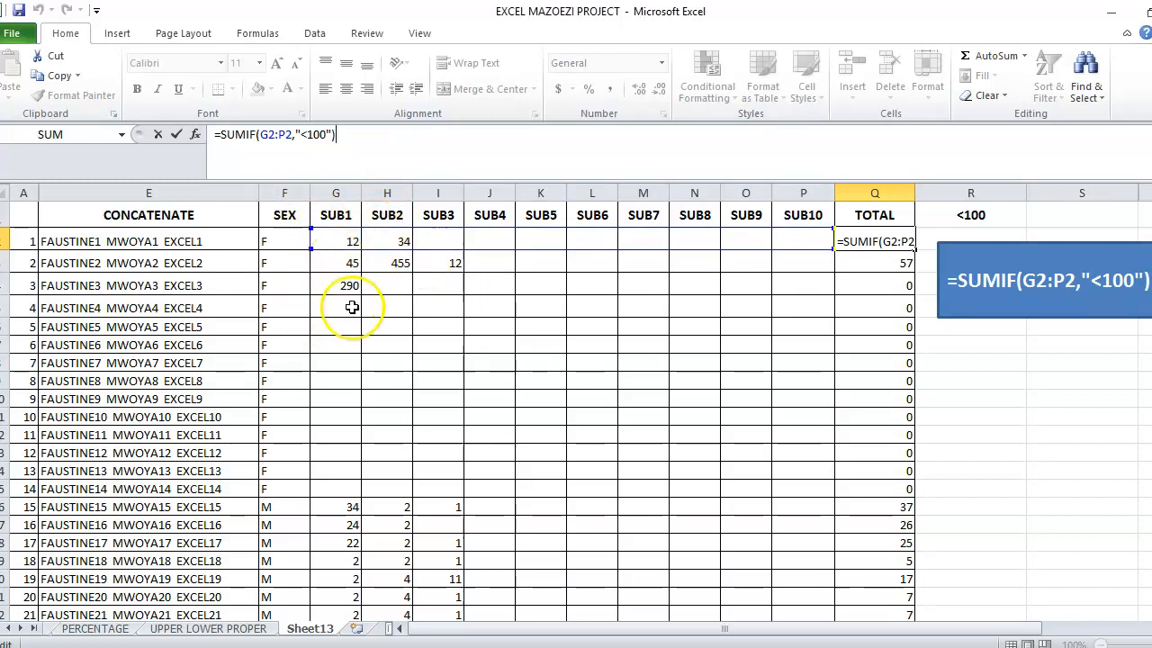
pyautogui.press('Return')
pyautogui.click(346, 241)
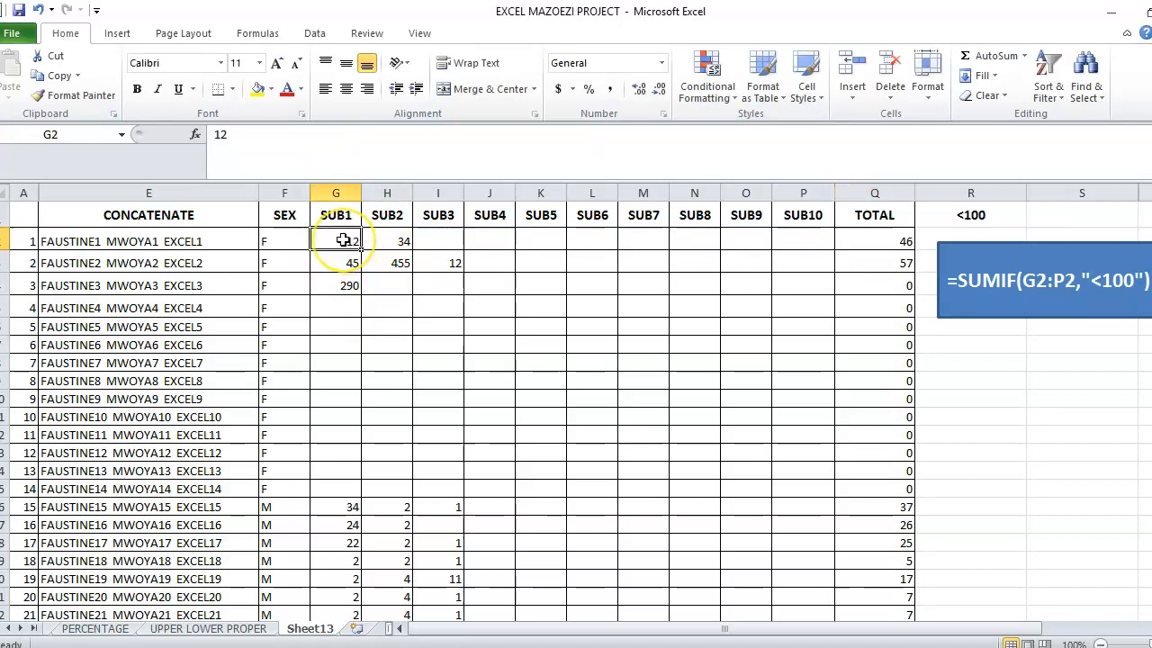
pyautogui.write('1')
pyautogui.press('Return')
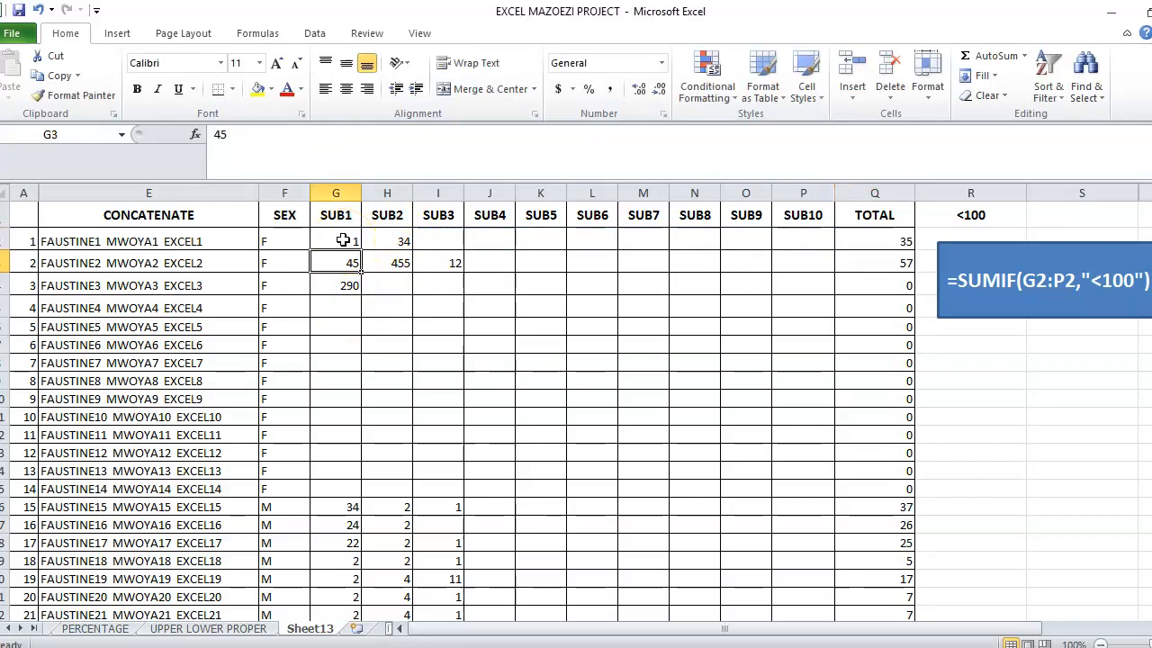
# Enter the first student's SUB3, SUB4 and SUB5 marks as 20, 45 and 67 in I2:K2
pyautogui.click(343, 240)
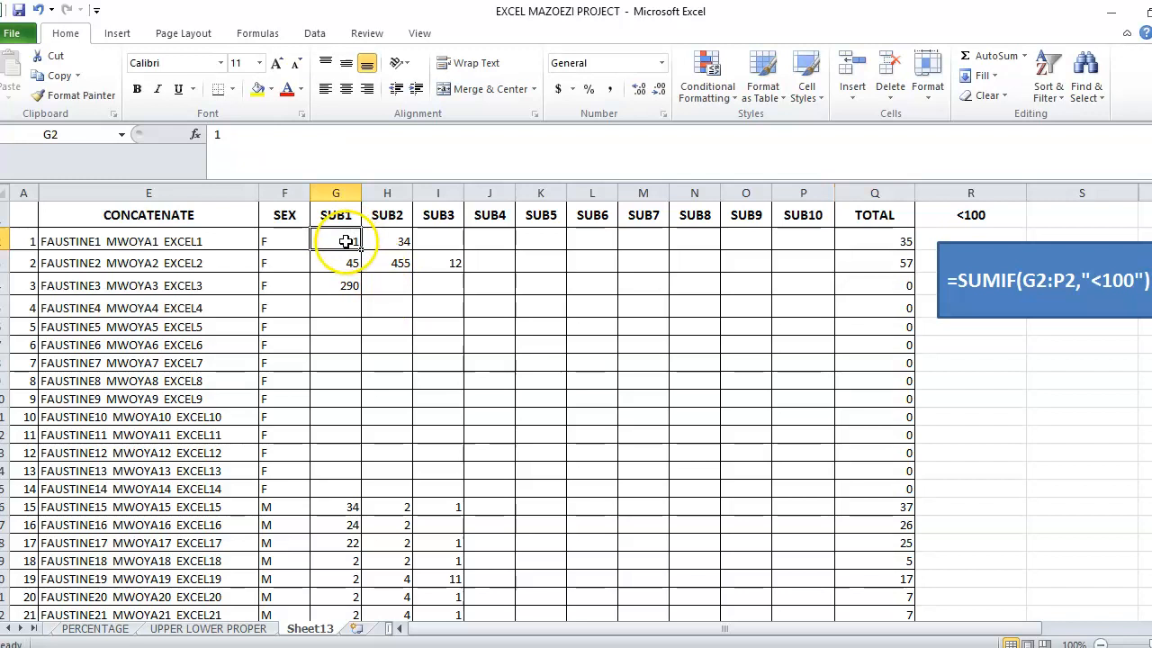
pyautogui.click(399, 239)
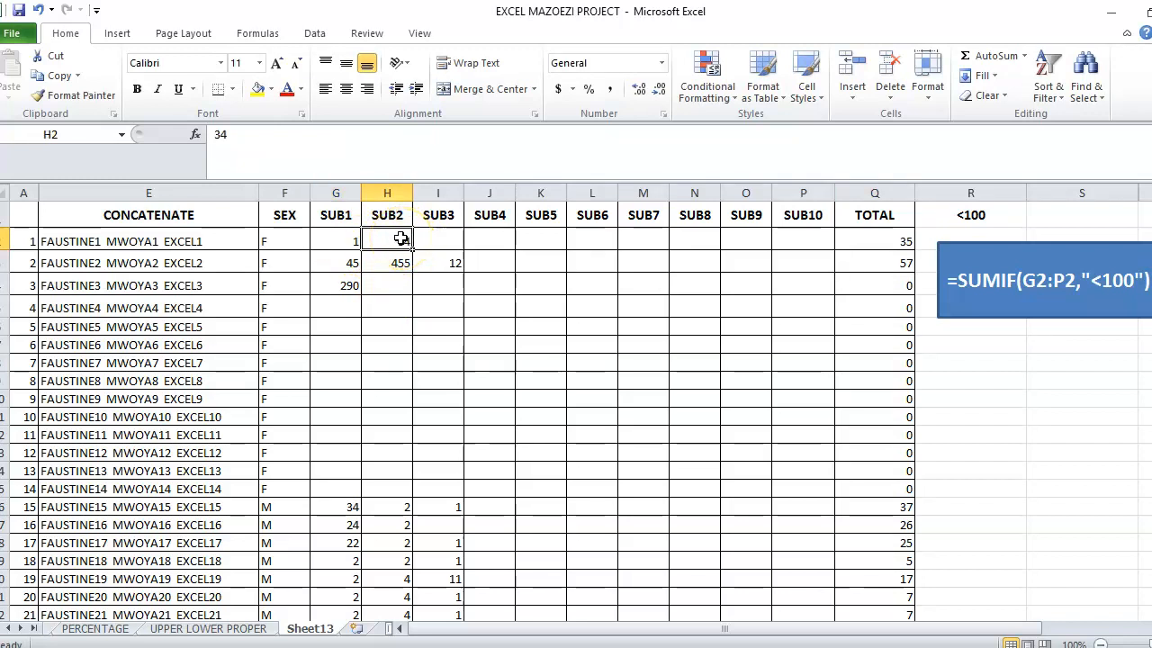
pyautogui.click(445, 234)
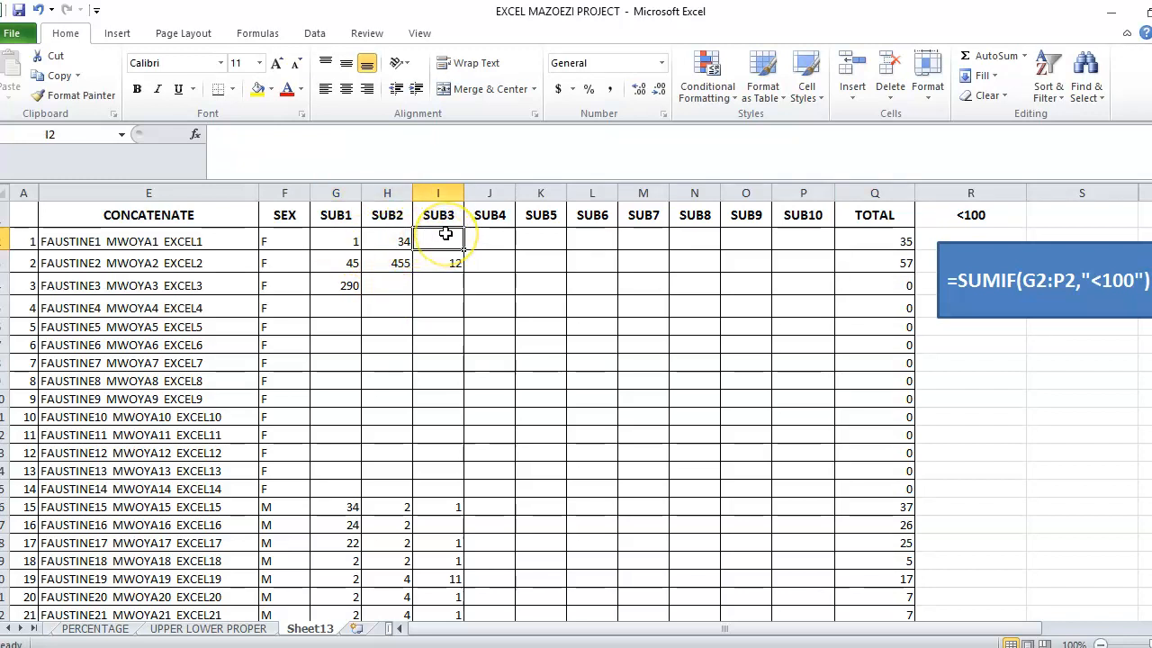
pyautogui.write('20')
pyautogui.press('Tab')
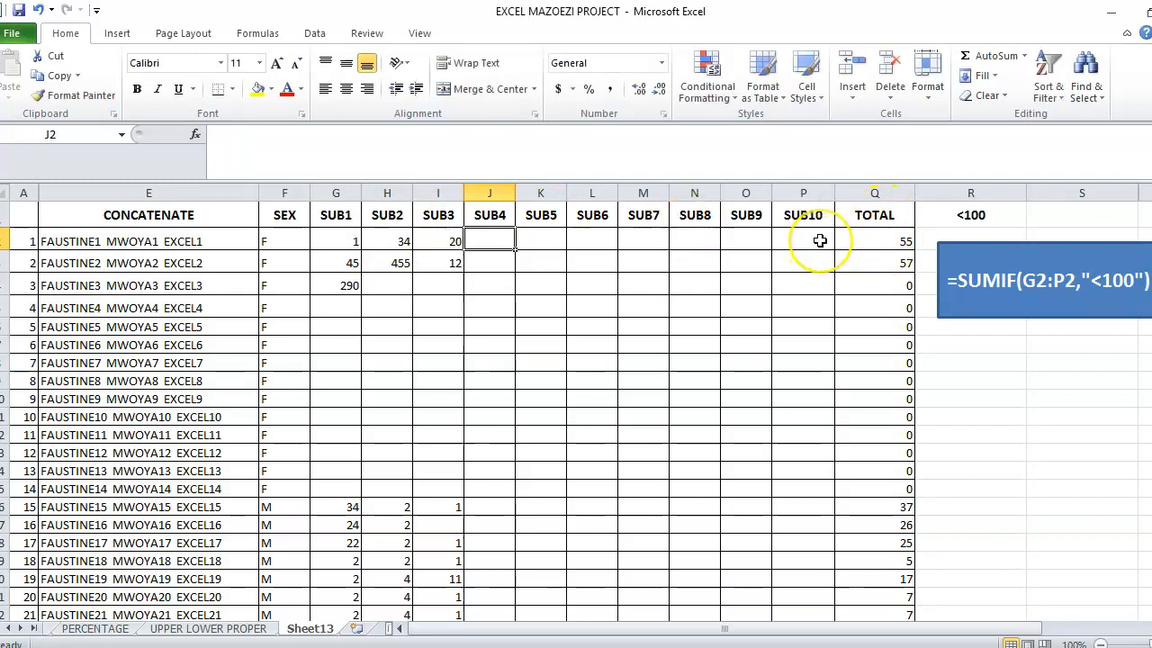
pyautogui.write('45')
pyautogui.press('Tab')
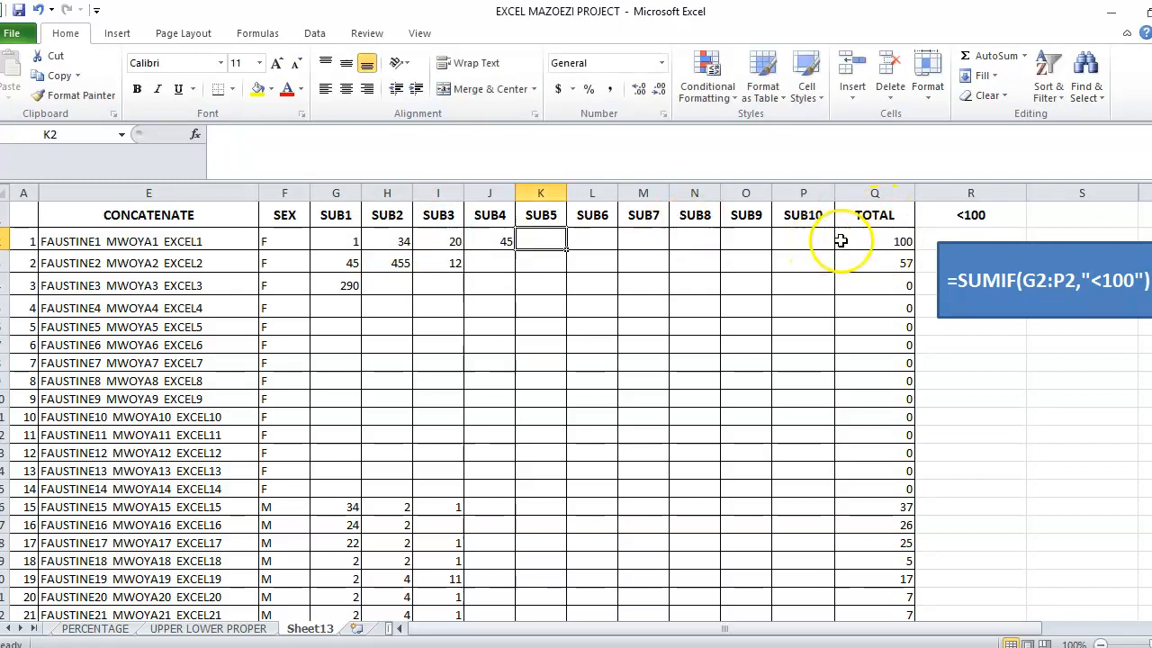
pyautogui.write('67')
pyautogui.press('Tab')
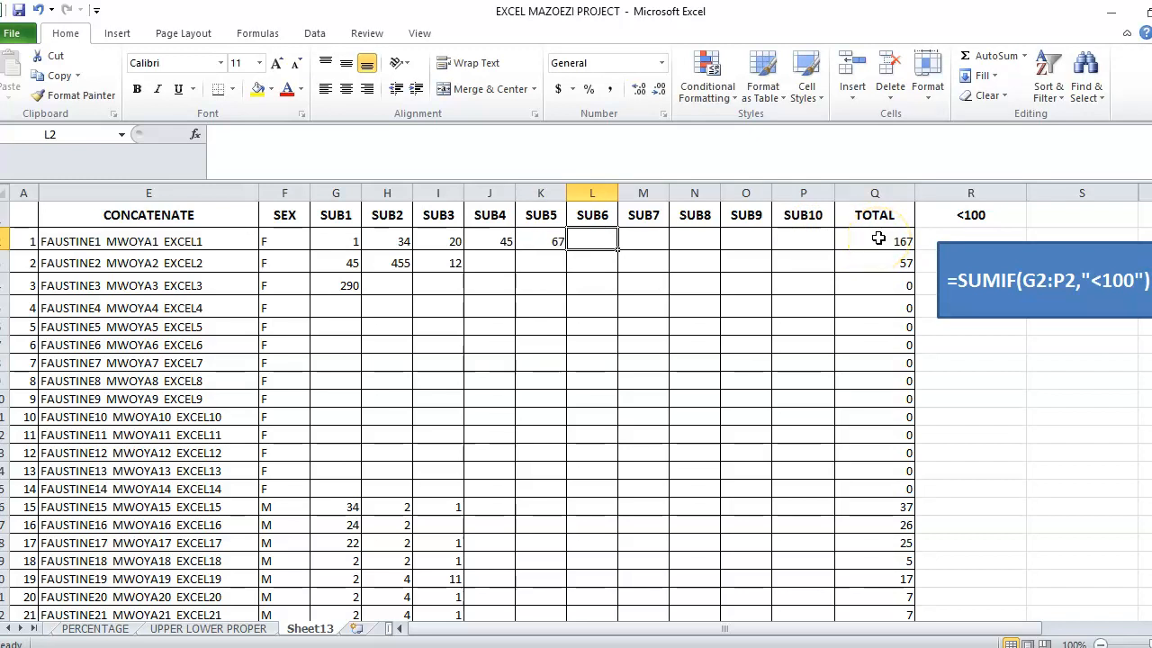
# Test the SUMIF criterion by entering 100, 200 and 6000 in turn as the SUB6 mark in L2
pyautogui.write('1')
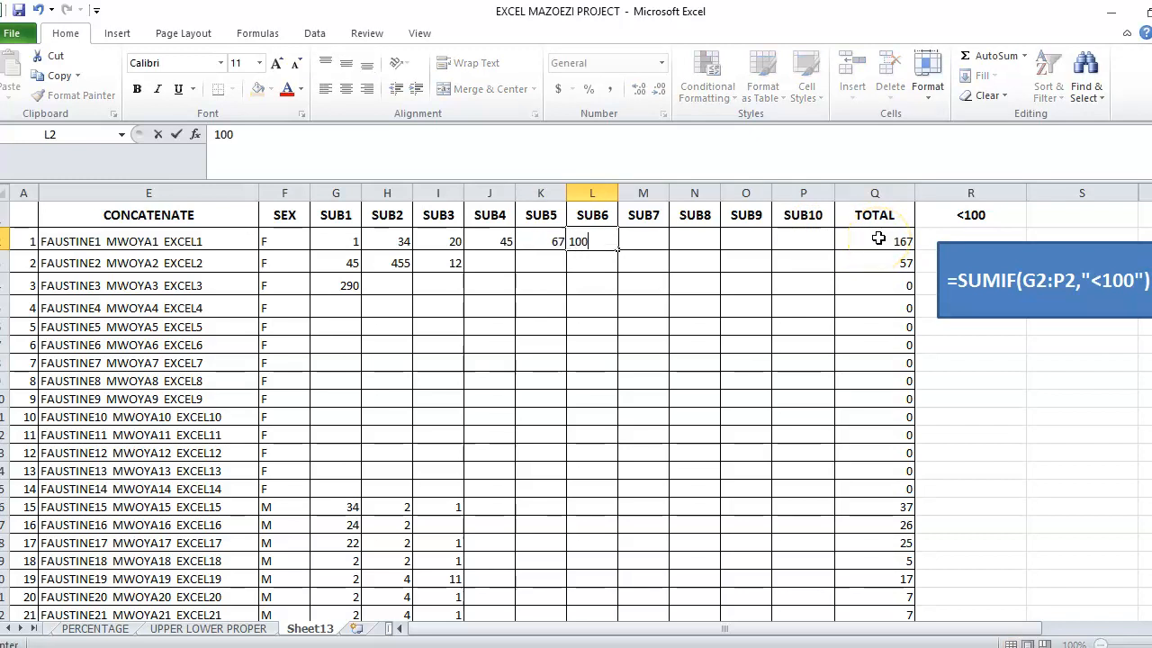
pyautogui.write('00')
pyautogui.press('Tab')
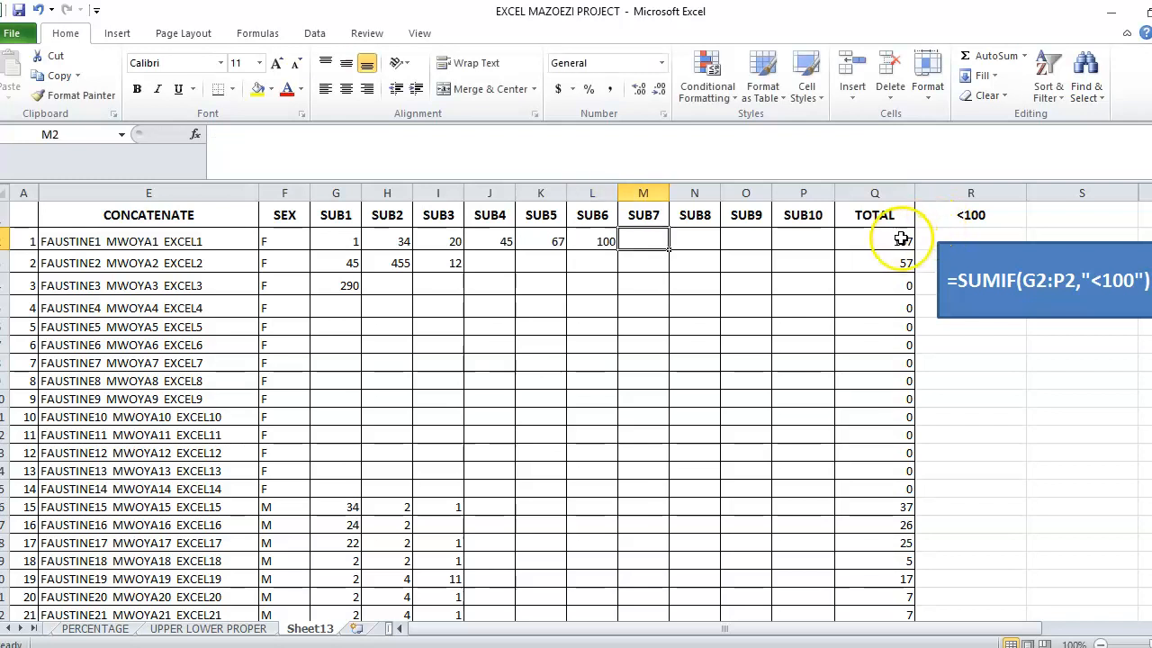
pyautogui.click(606, 238)
pyautogui.write('200')
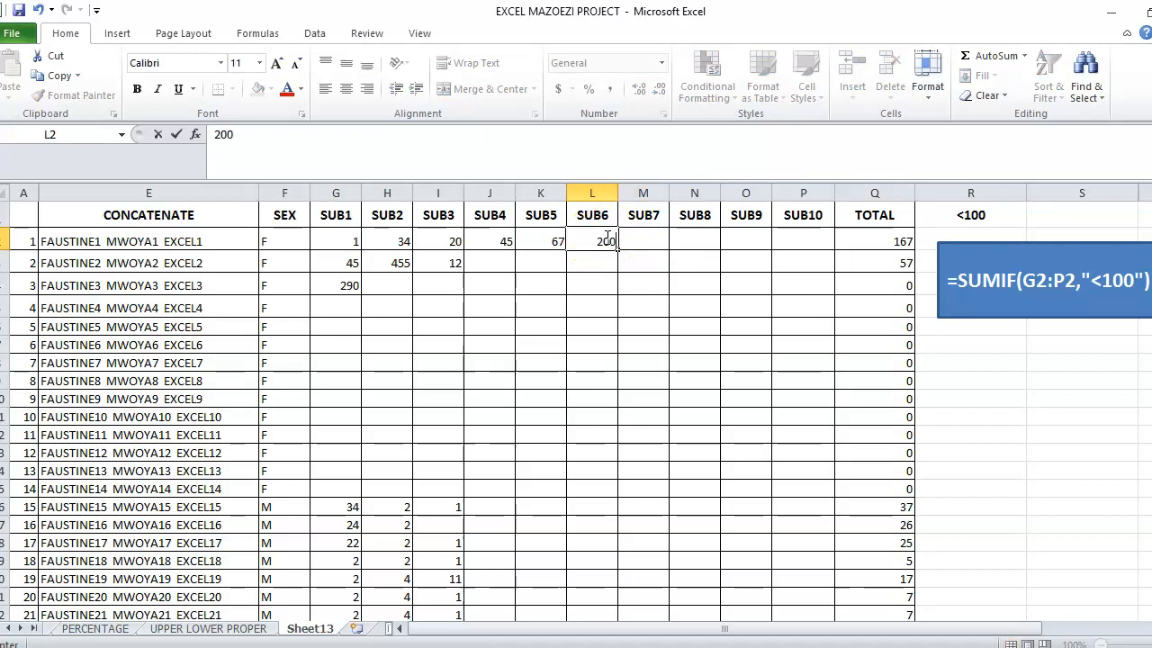
pyautogui.press('Return')
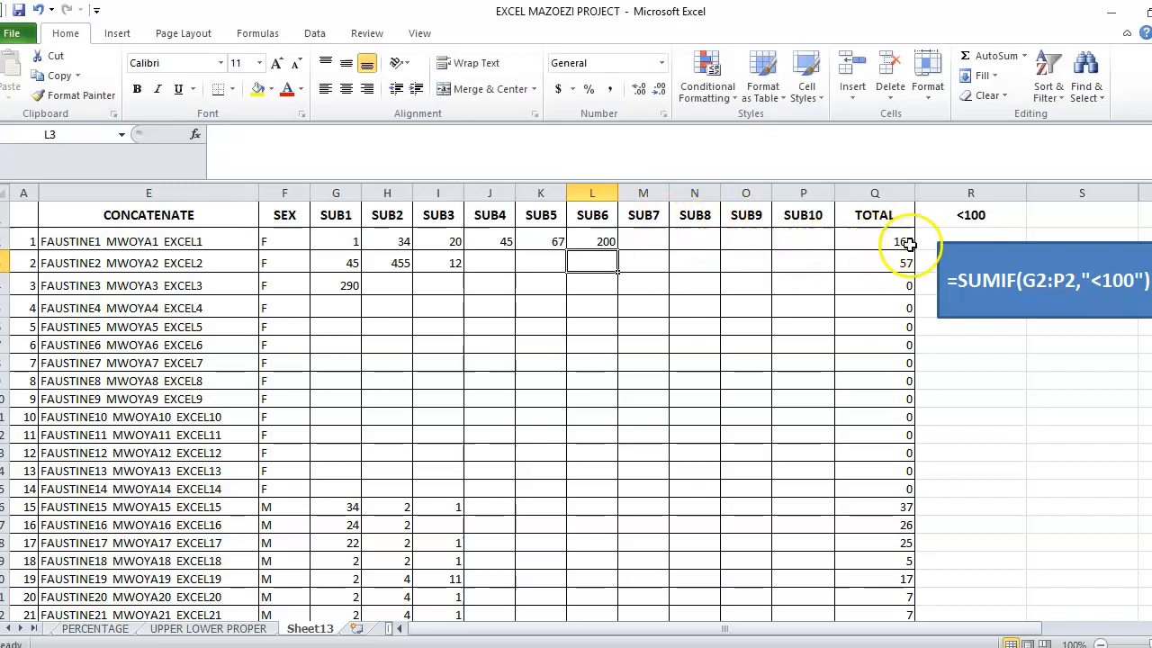
pyautogui.click(586, 235)
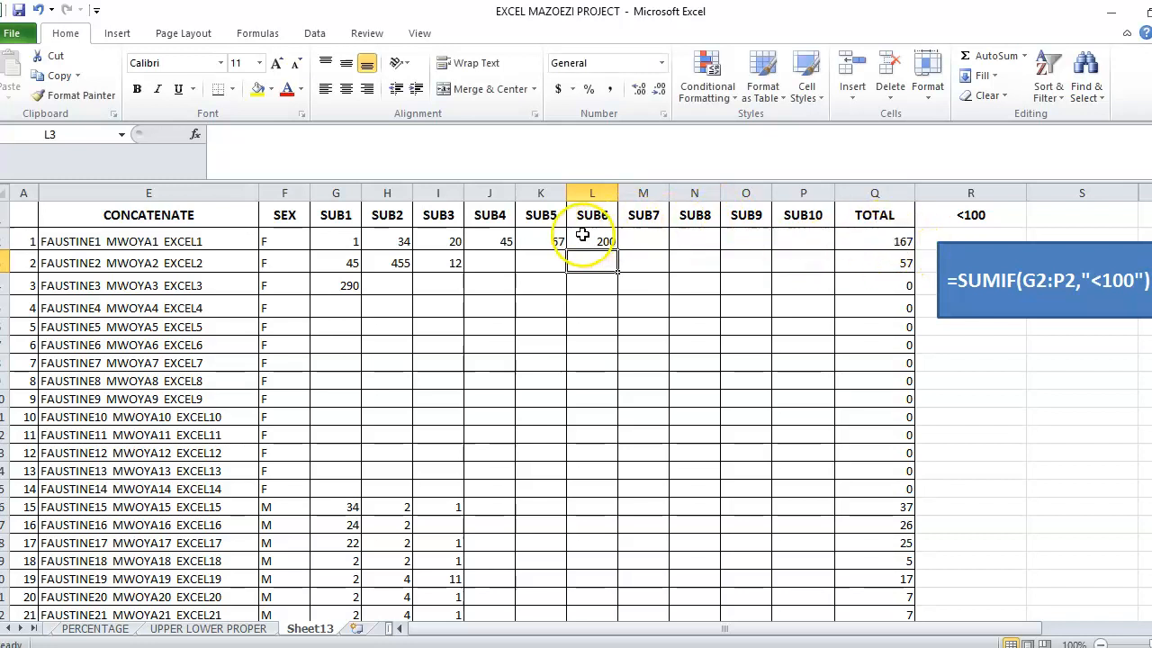
pyautogui.write('6000')
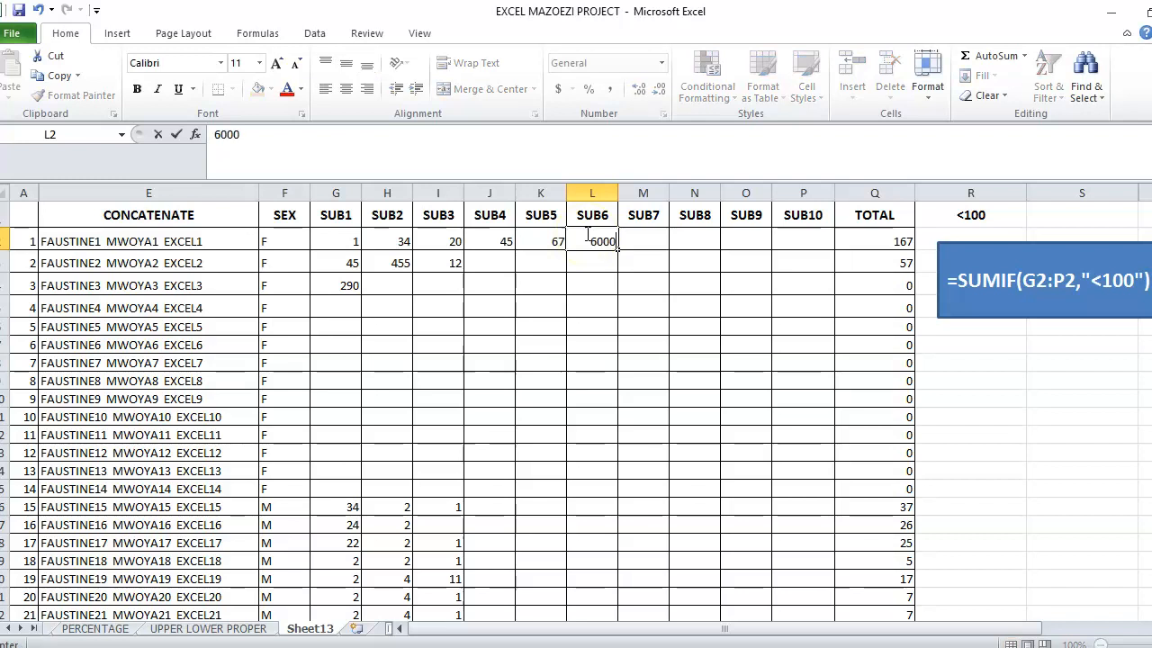
pyautogui.press('Return')
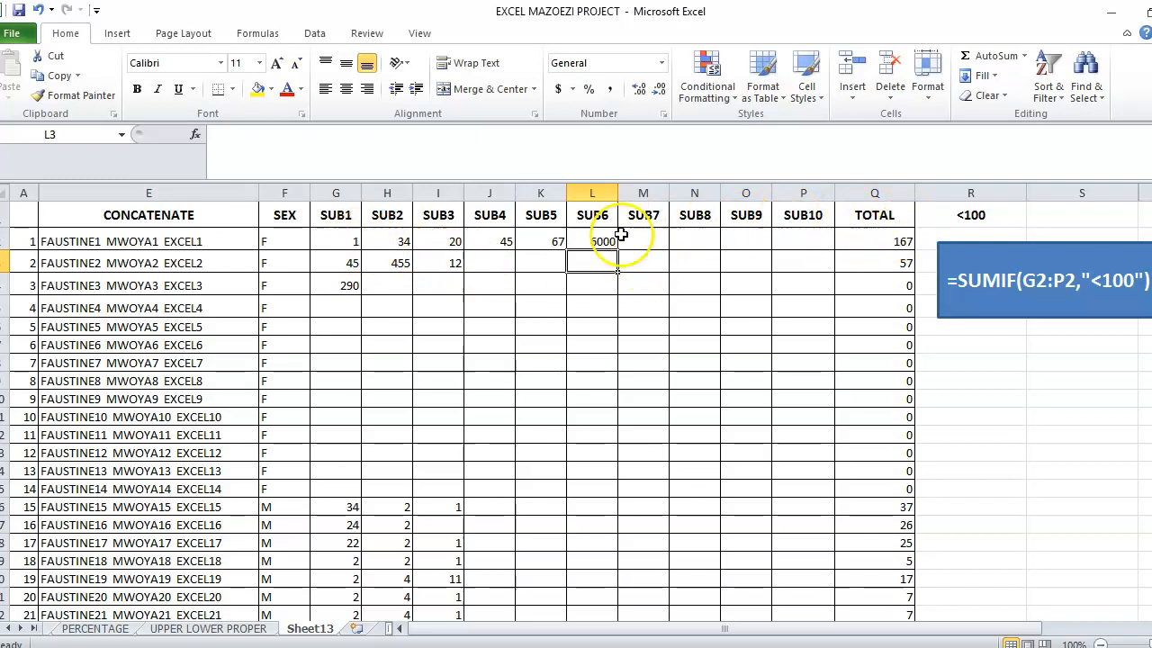
# Enter the first student's SUB6, SUB7 and SUB8 marks as 12, 99 and 99 in L2:N2
pyautogui.click(590, 236)
pyautogui.write('12')
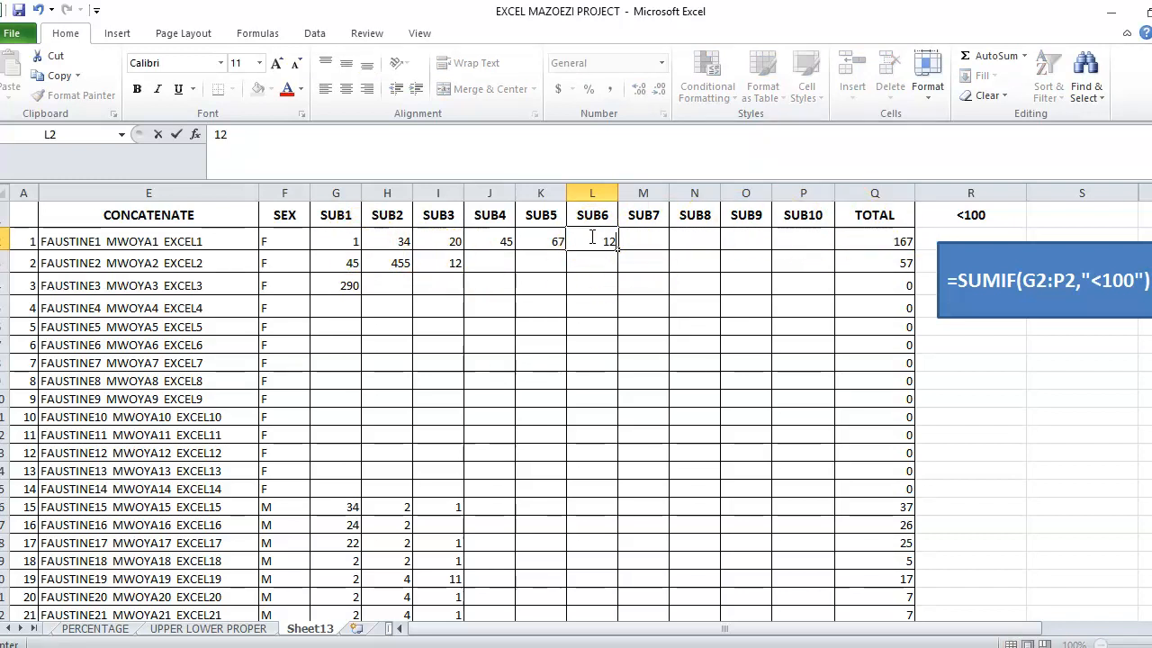
pyautogui.press('Tab')
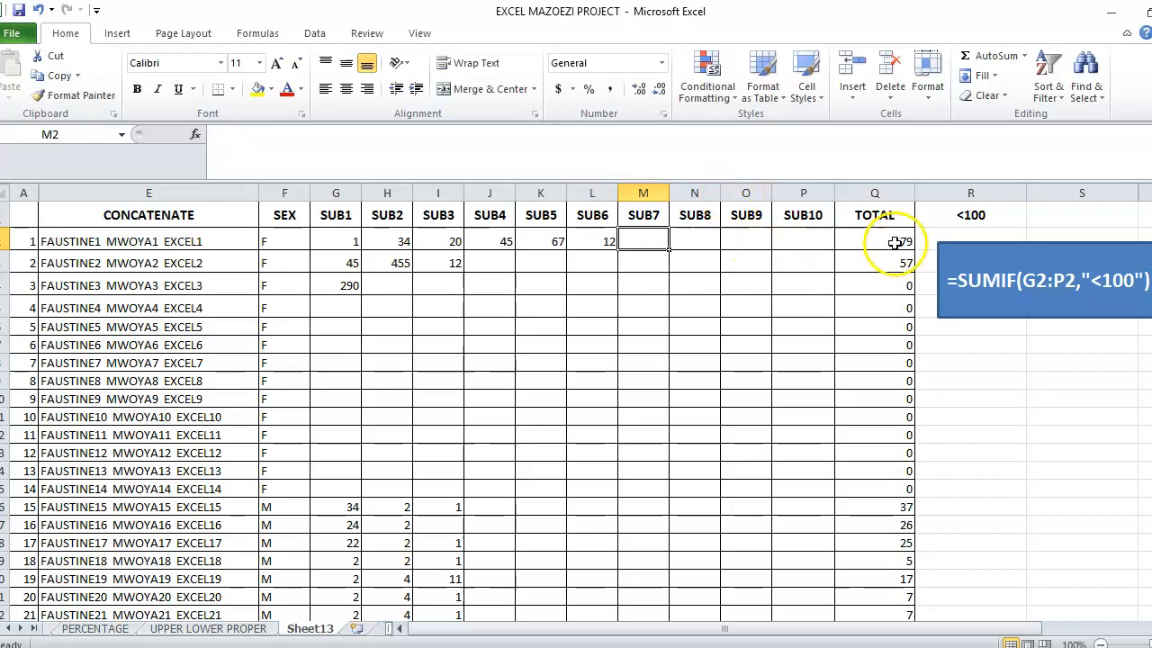
pyautogui.write('99')
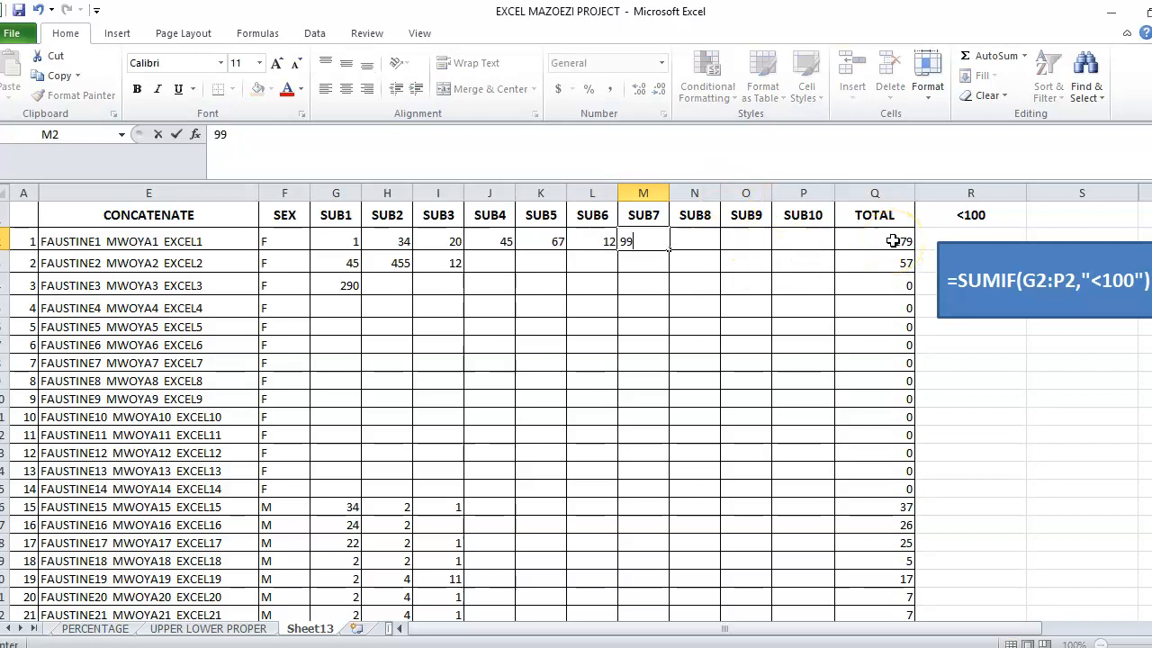
pyautogui.press('Tab')
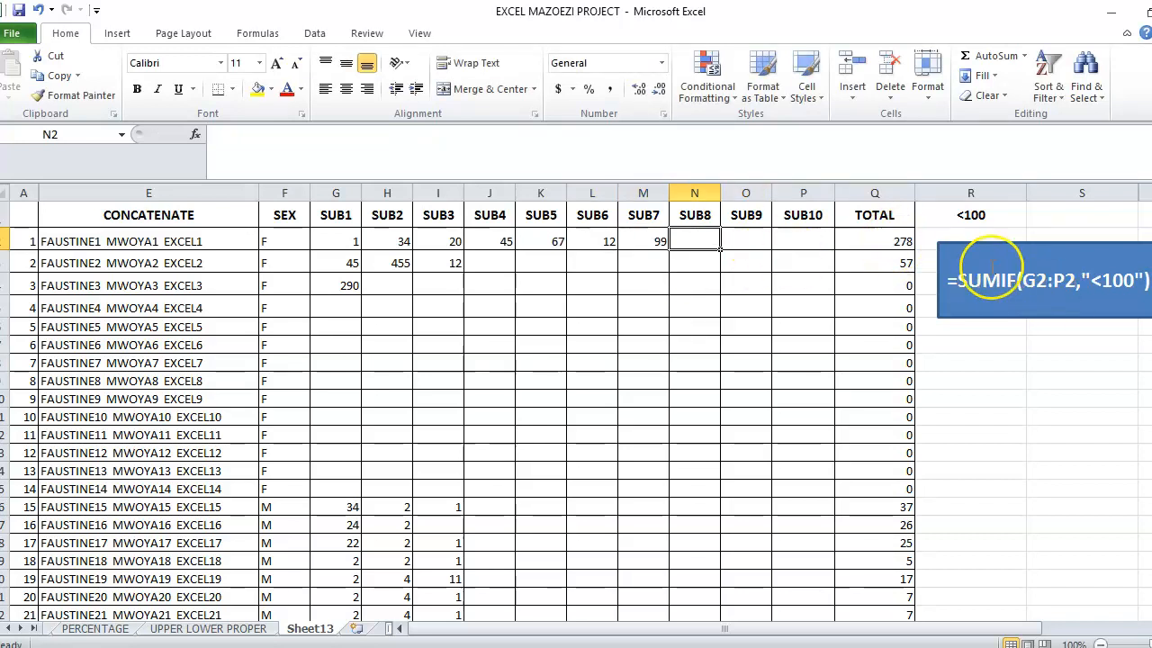
pyautogui.write('99')
pyautogui.press('Tab')
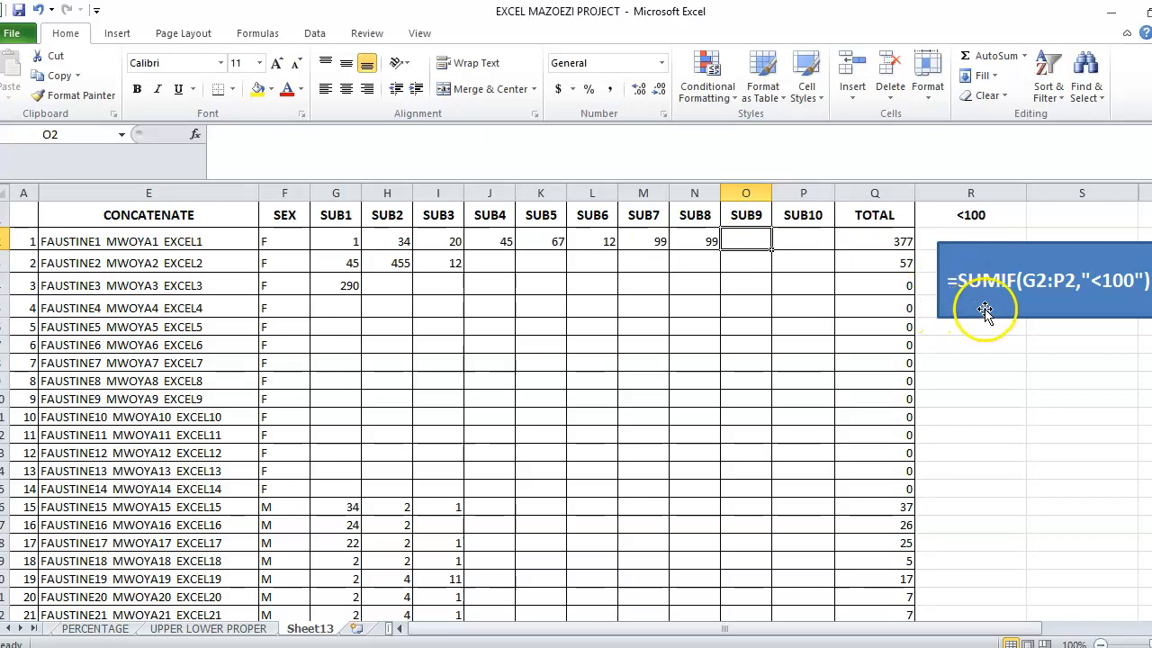
# Change the criterion in the formula note's text box so it reads =SUMIF(G2:P2,">100")
pyautogui.click(1103, 281)
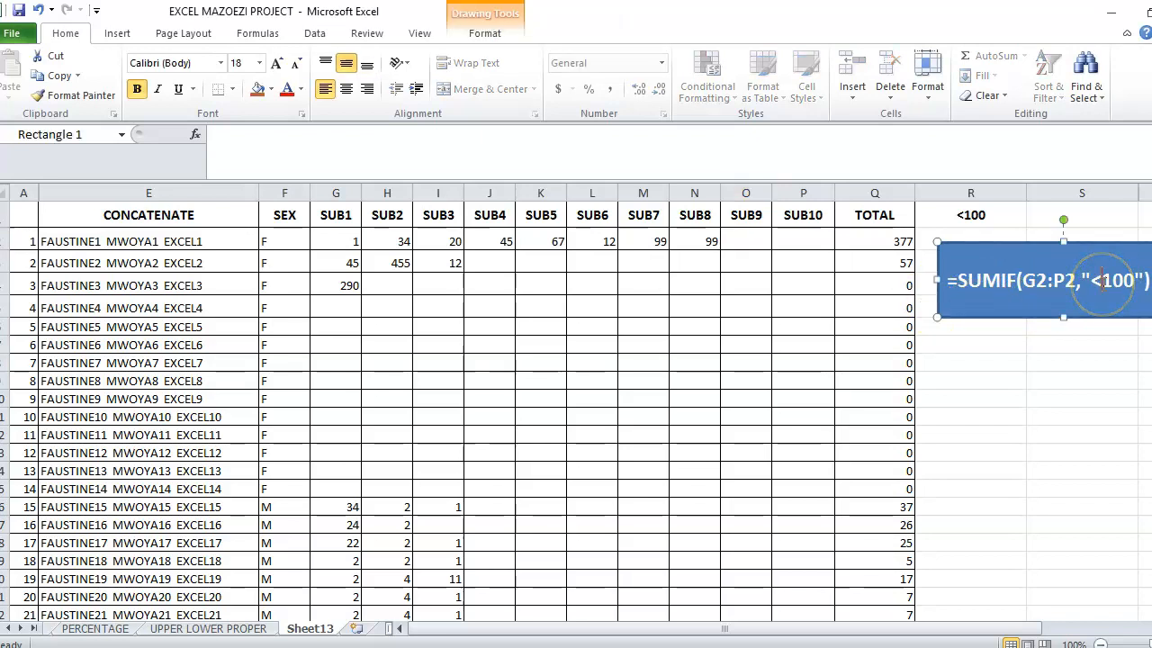
pyautogui.press('BackSpace')
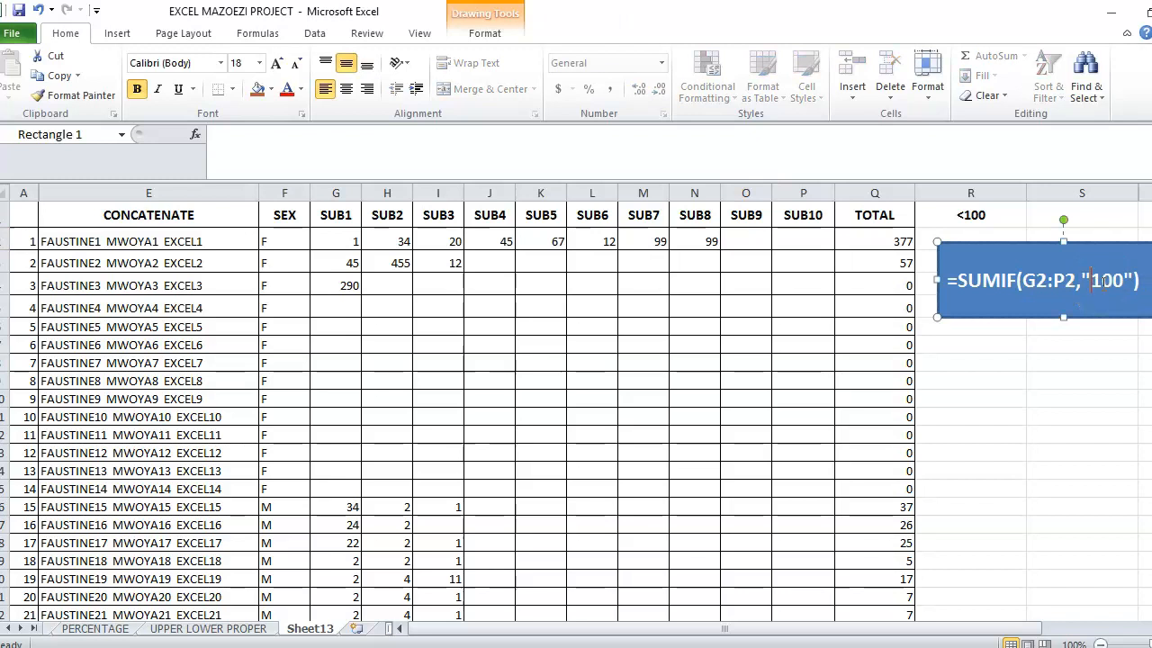
pyautogui.write('<')
pyautogui.press('BackSpace')
pyautogui.write('>')
pyautogui.press('Return')
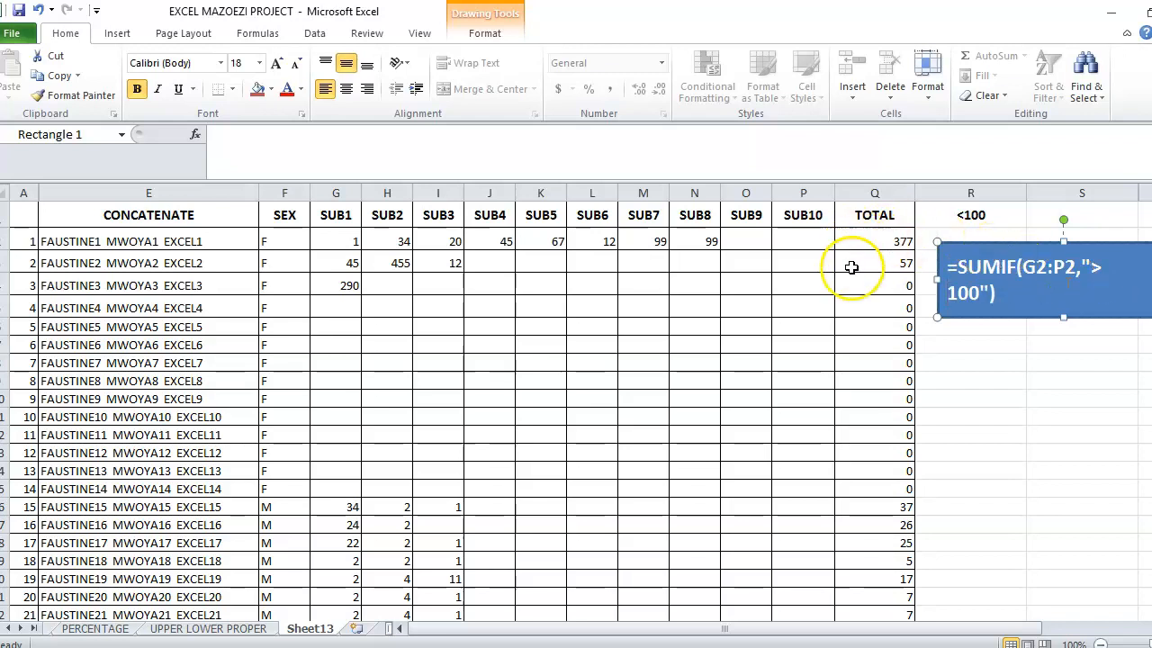
pyautogui.click(1069, 393)
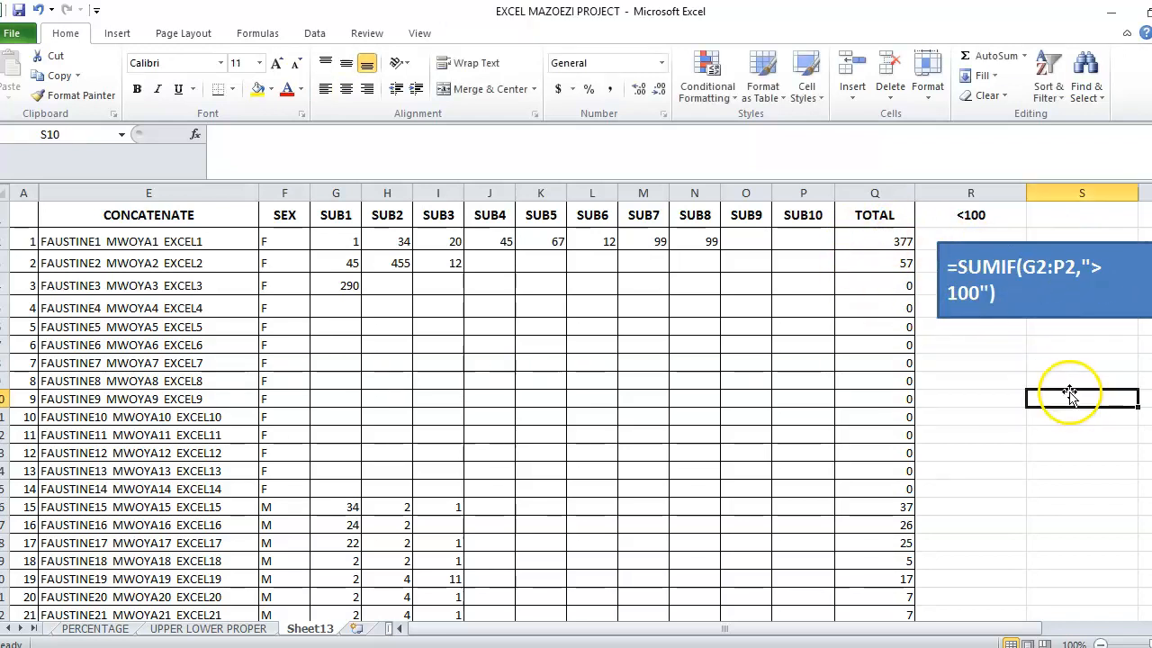
pyautogui.click(950, 289)
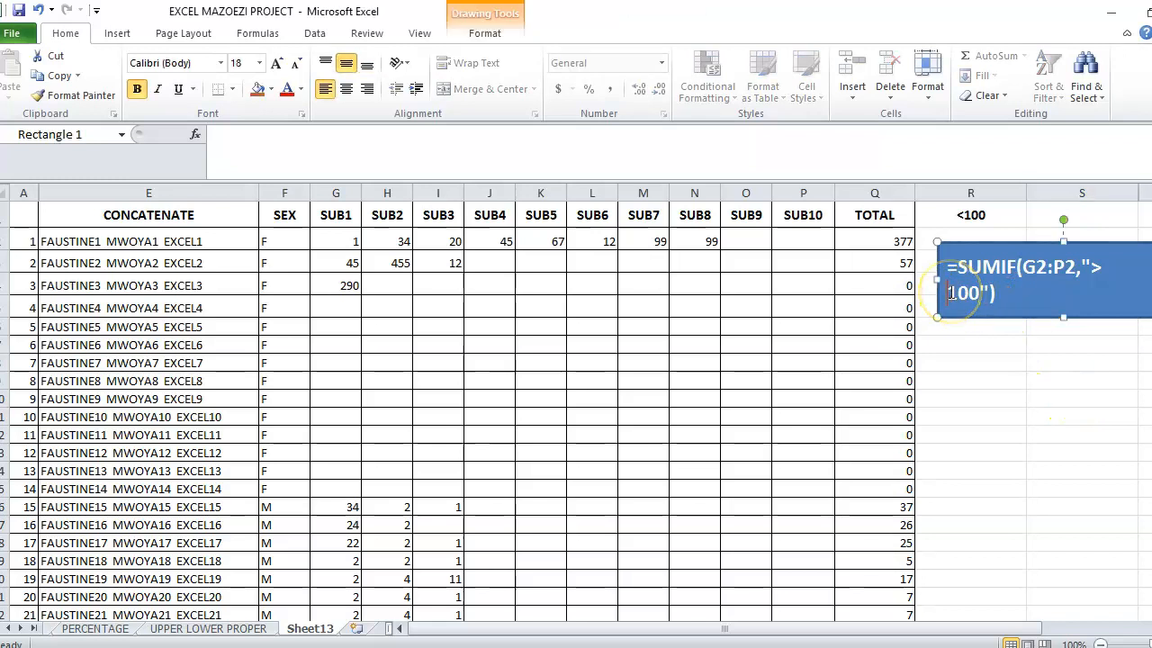
pyautogui.press('BackSpace')
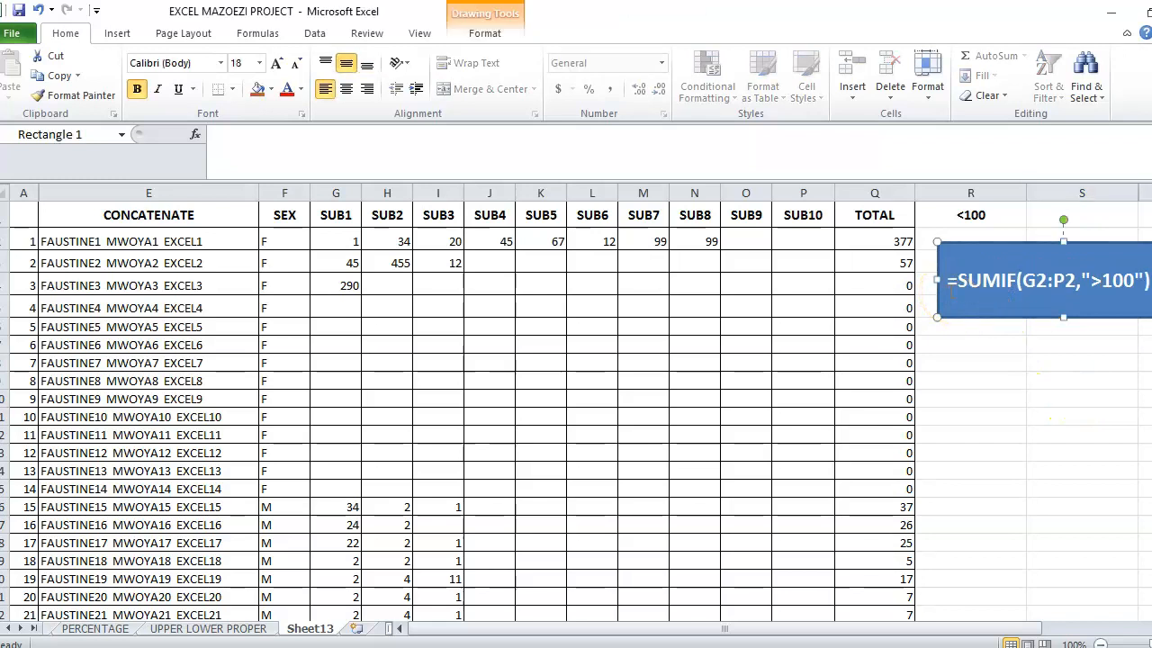
pyautogui.click(990, 433)
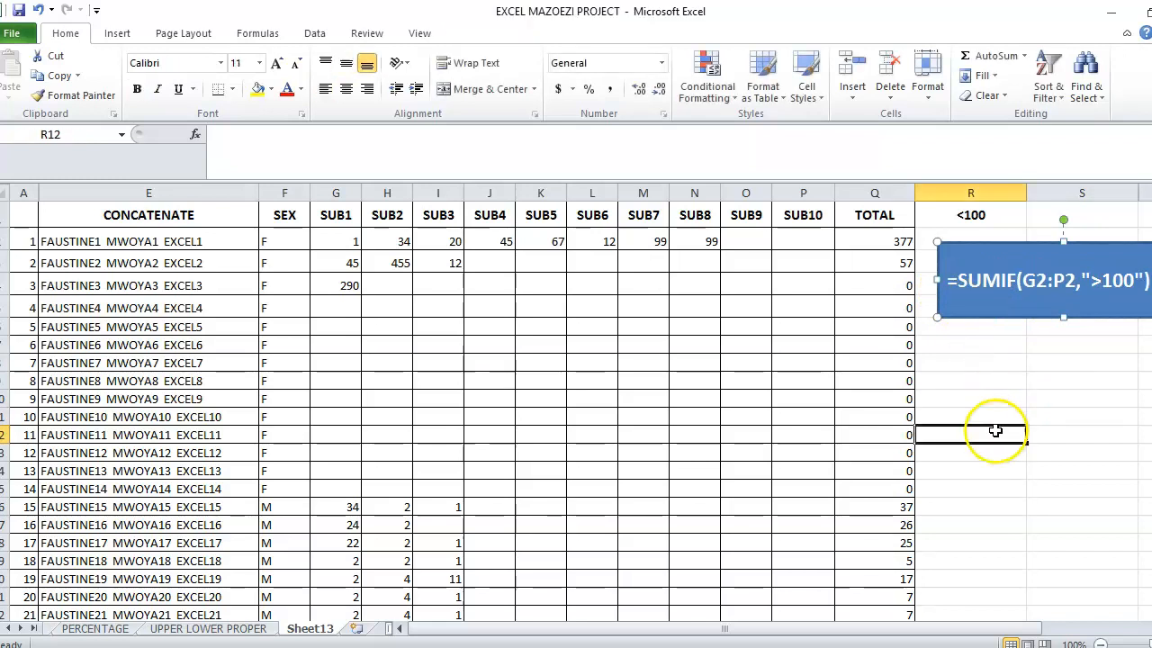
# Change the SUMIF criterion in Q2 to ">100" and fill the formula down the TOTAL column through Q14
pyautogui.click(847, 246)
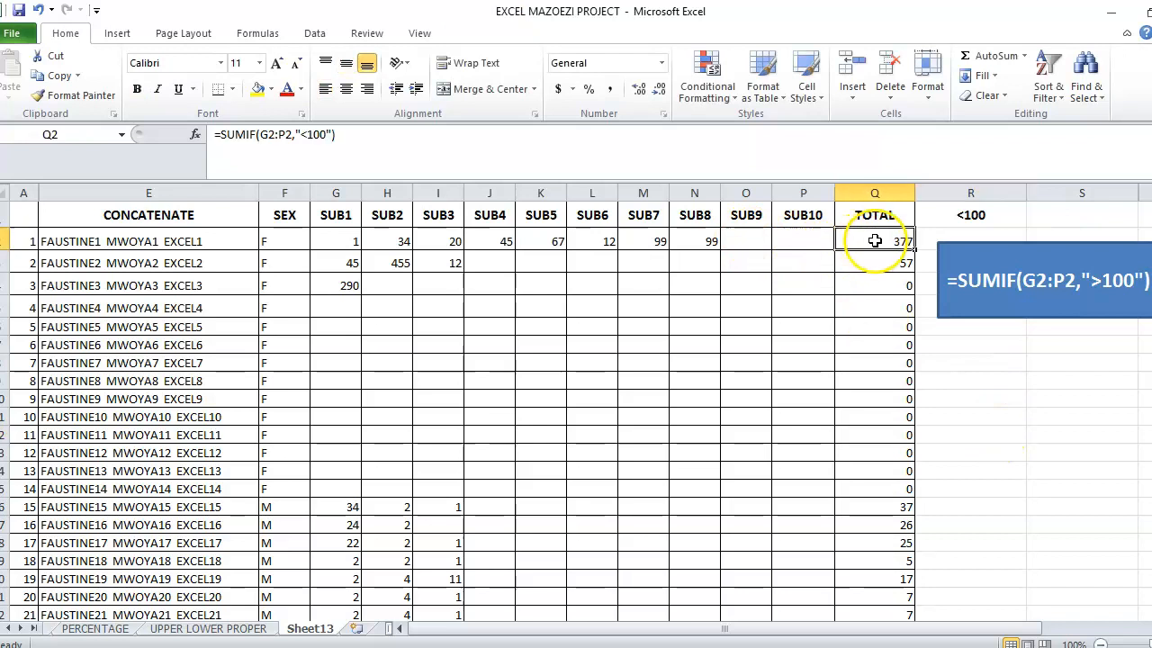
pyautogui.click(311, 135)
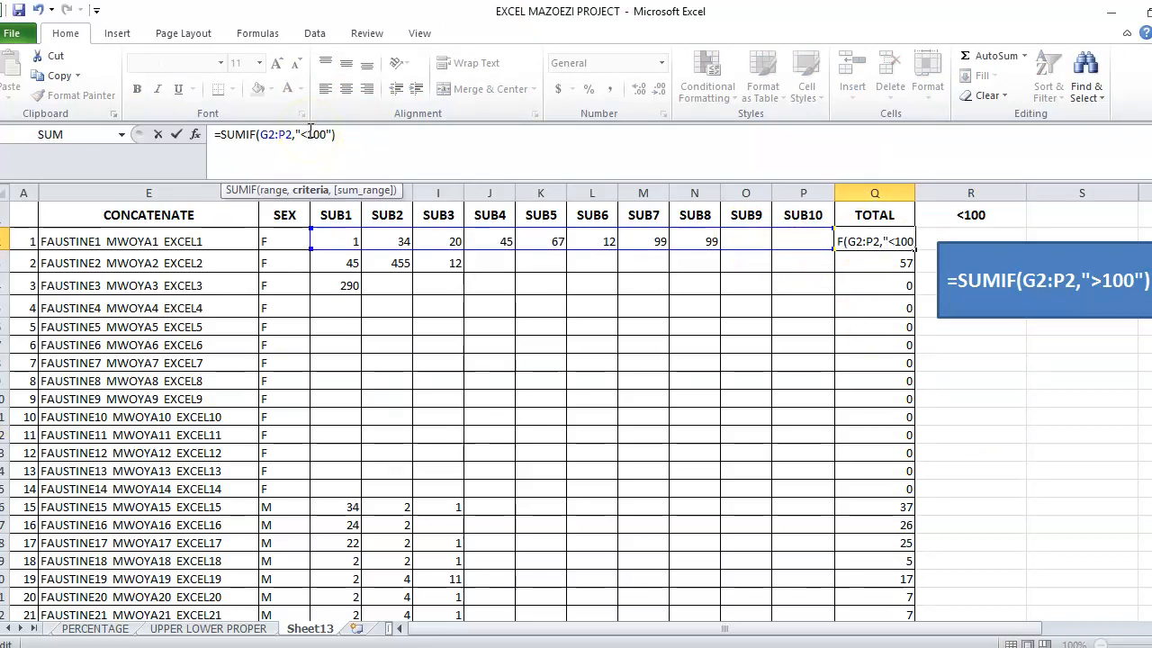
pyautogui.press('BackSpace')
pyautogui.write('>')
pyautogui.press('Return')
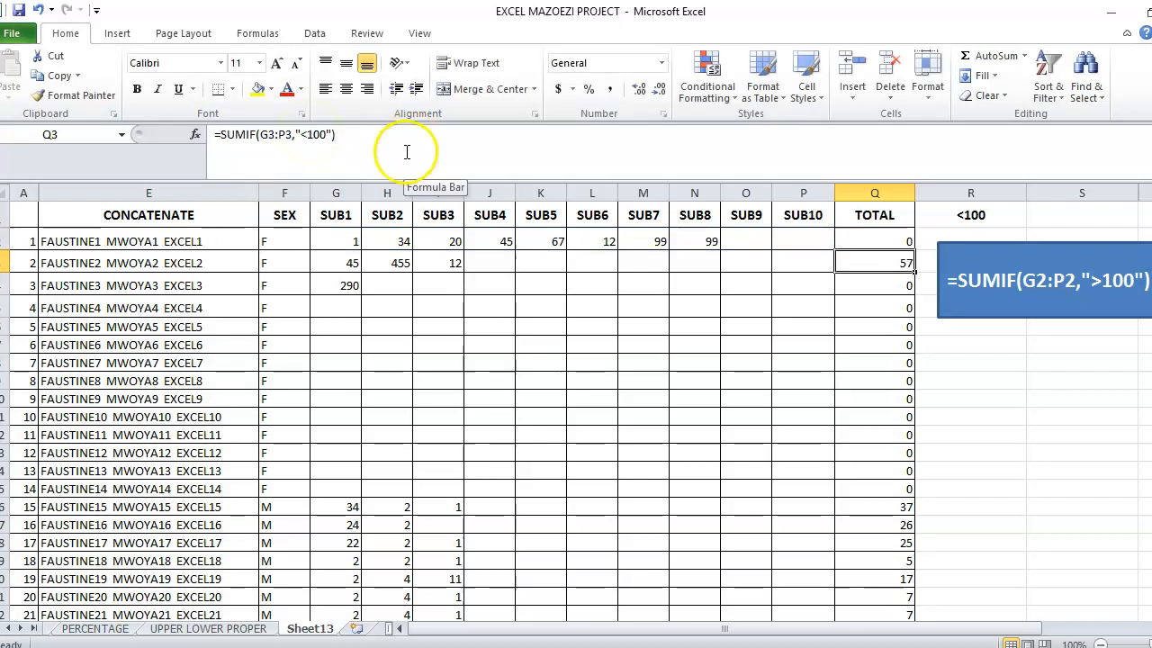
pyautogui.click(905, 239)
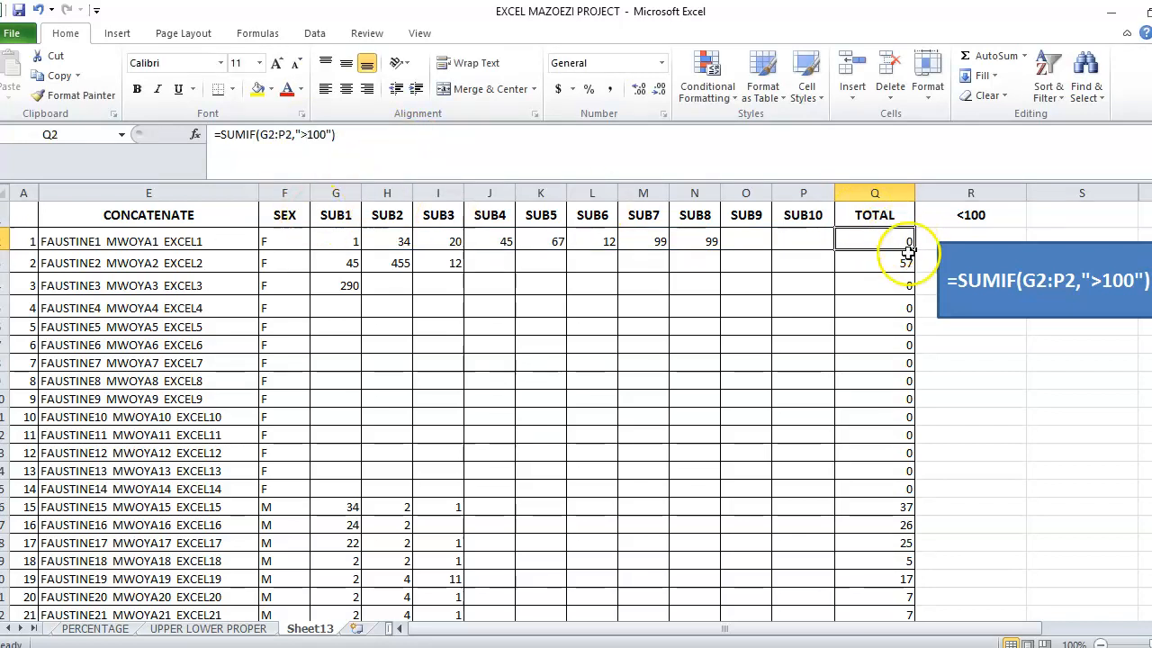
pyautogui.moveTo(915, 251); pyautogui.dragTo(916, 478)
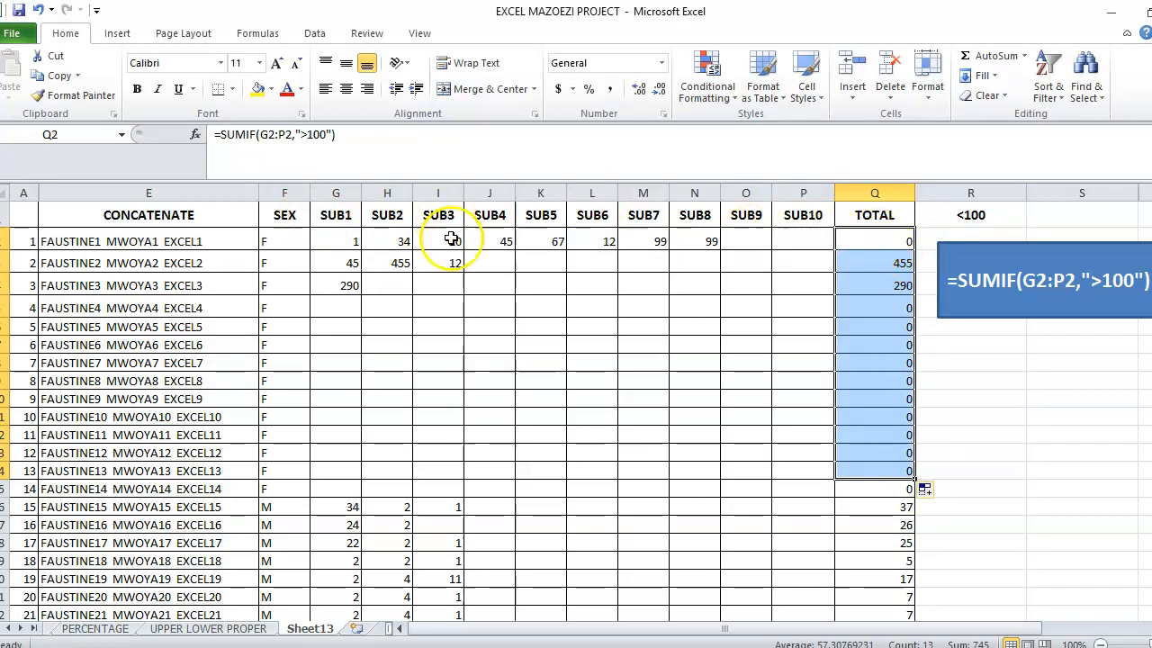
# Test the greater-than-100 criterion by entering 2334 as the first student's SUB1 mark in G2
pyautogui.click(5, 241)
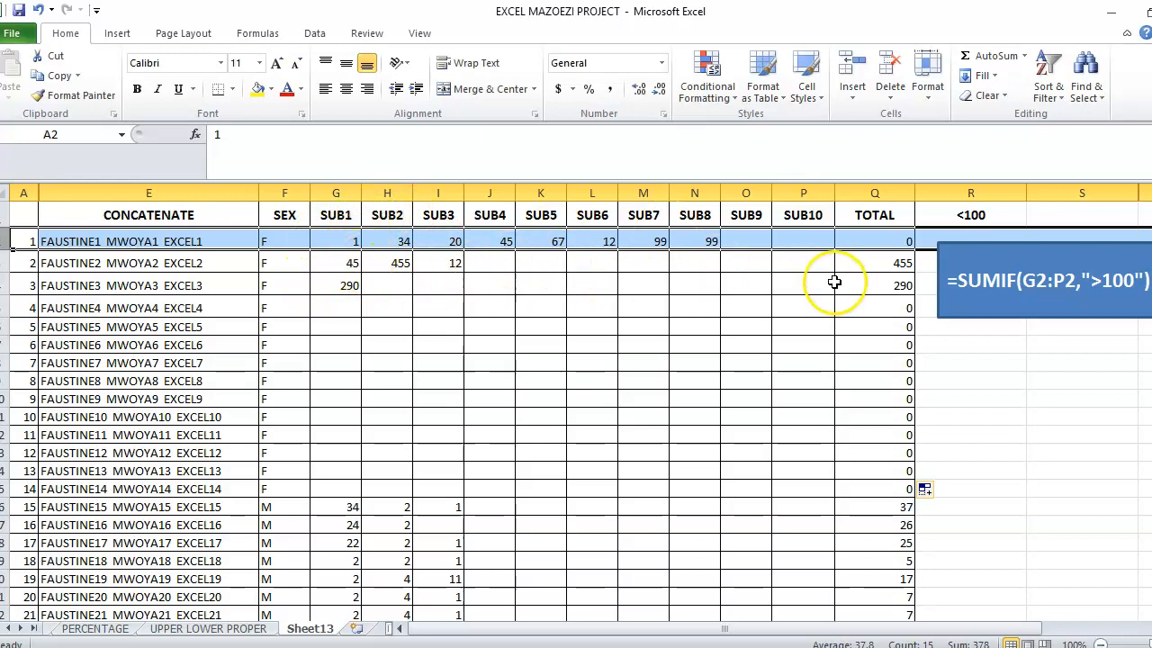
pyautogui.click(738, 308)
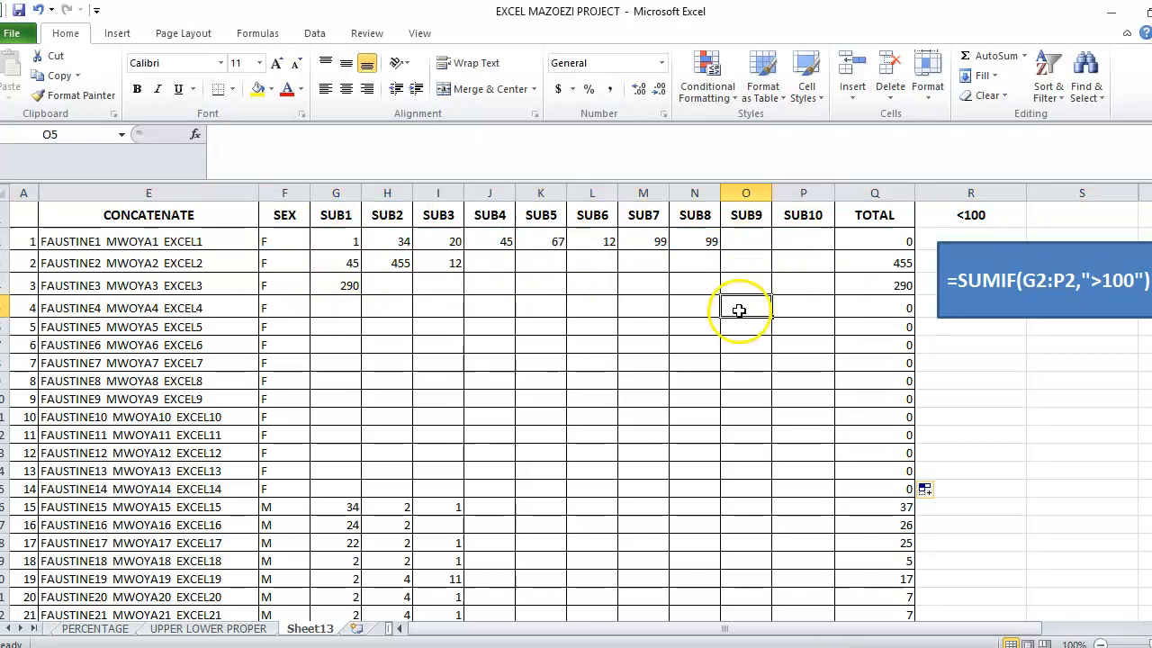
pyautogui.click(340, 237)
pyautogui.write('2')
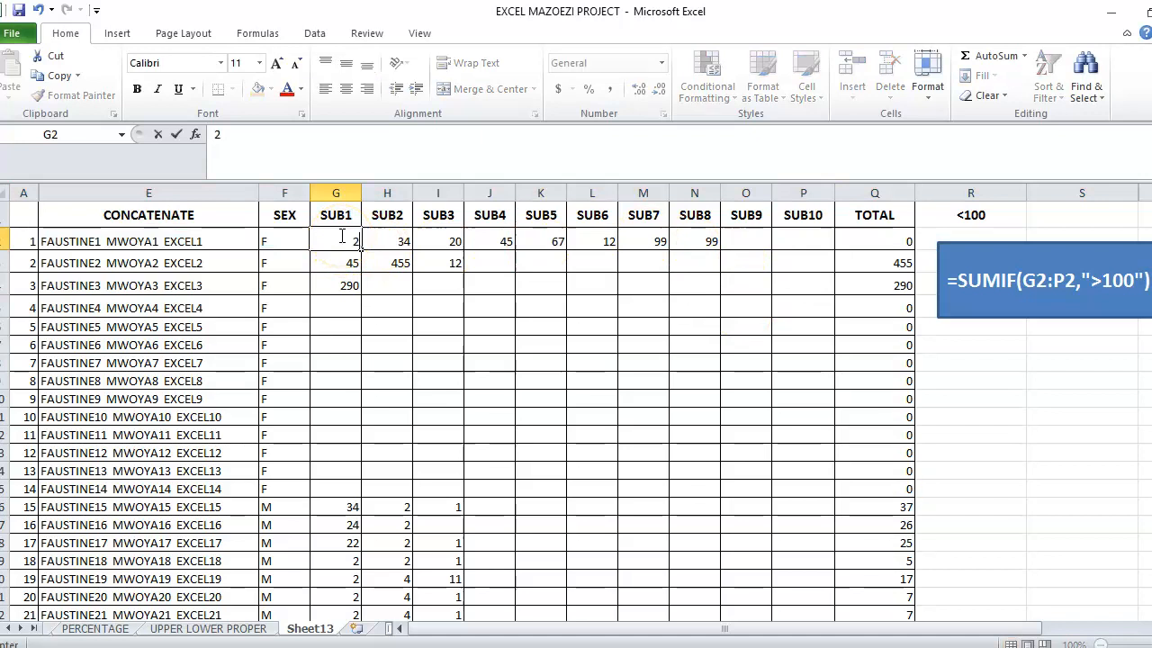
pyautogui.write('334')
pyautogui.press('Tab')
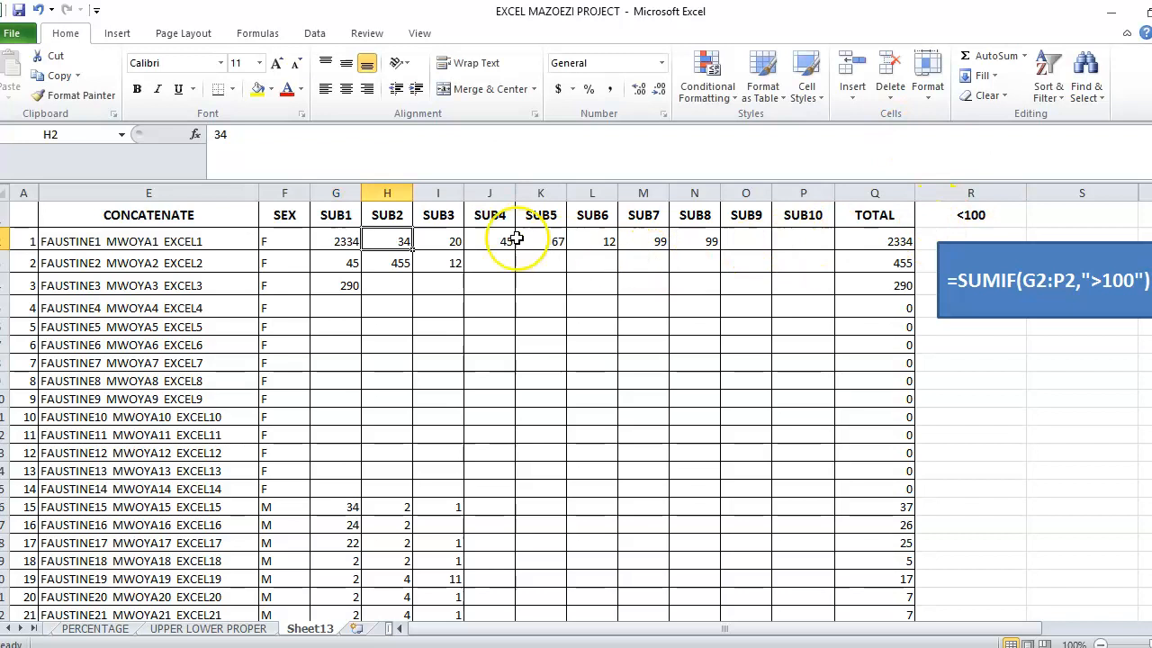
# Enter the first student's SUB1, SUB2 and SUB3 marks as 234, 123 and 122 in G2:I2
pyautogui.click(349, 236)
pyautogui.write('234')
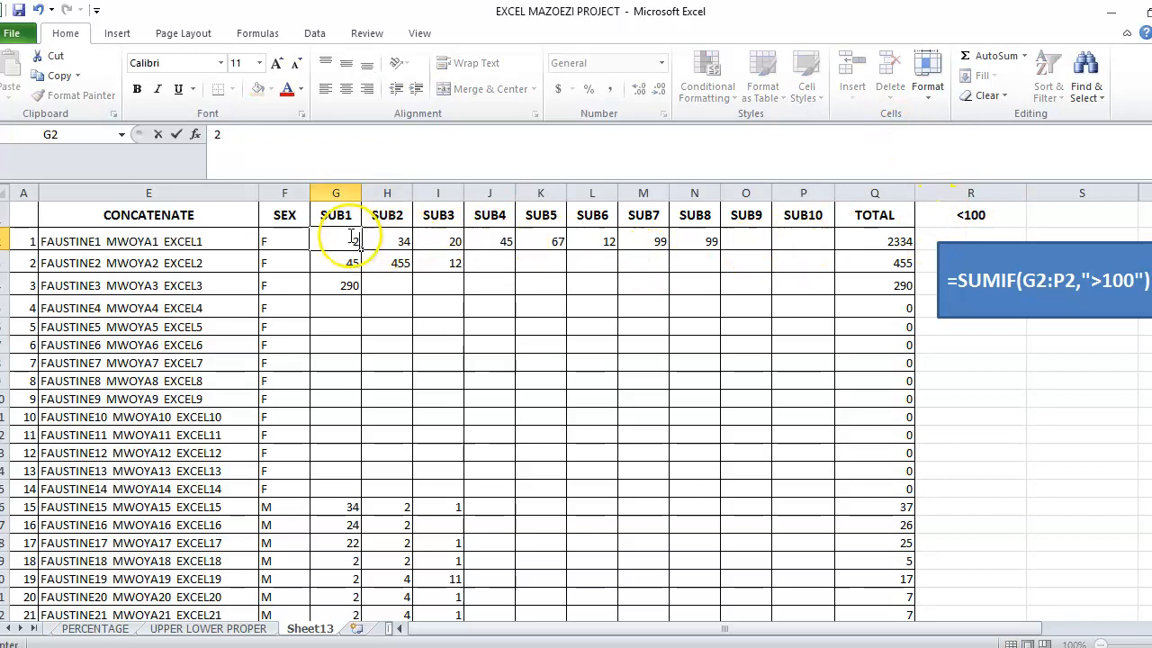
pyautogui.press('Tab')
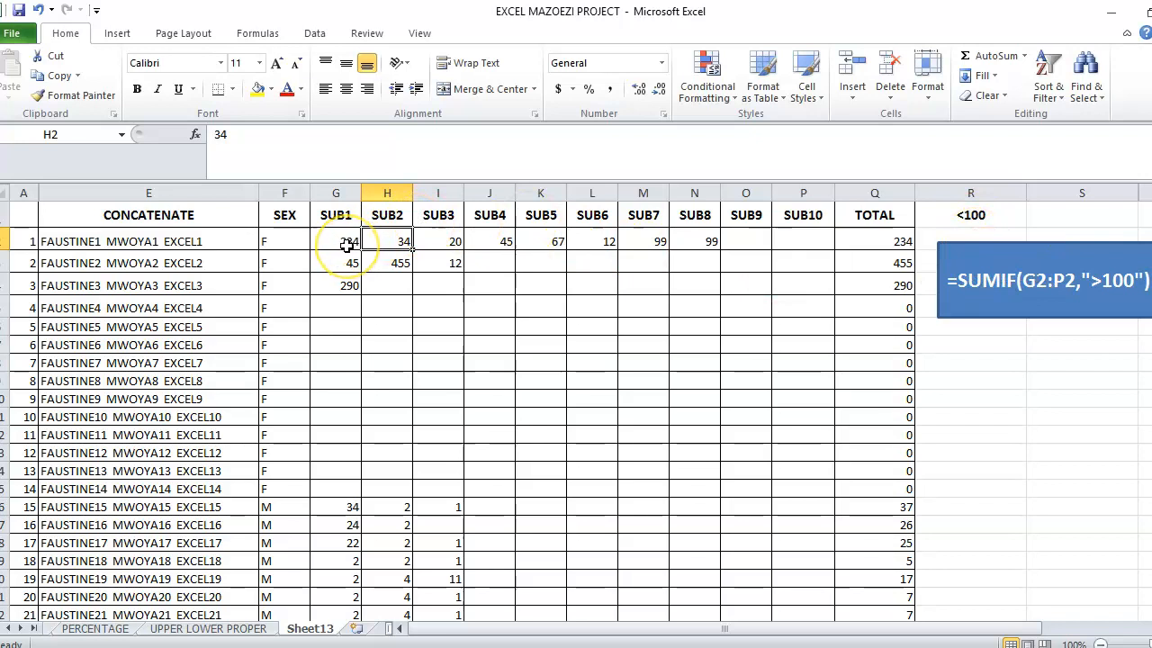
pyautogui.write('12')
pyautogui.press('Tab')
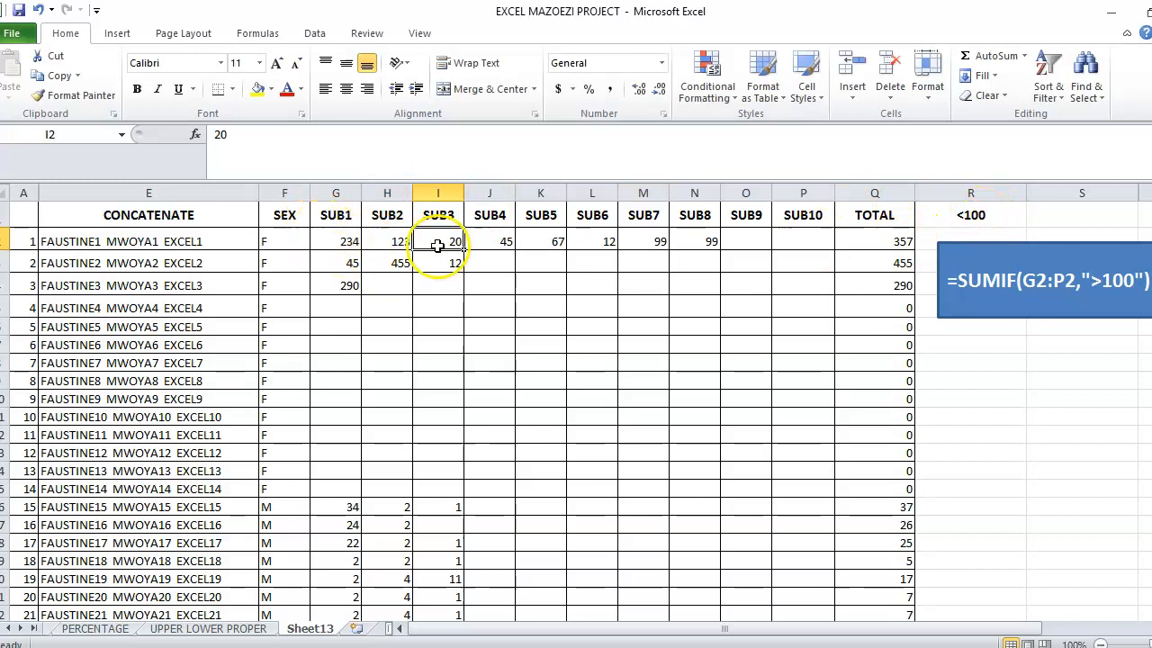
pyautogui.write('122')
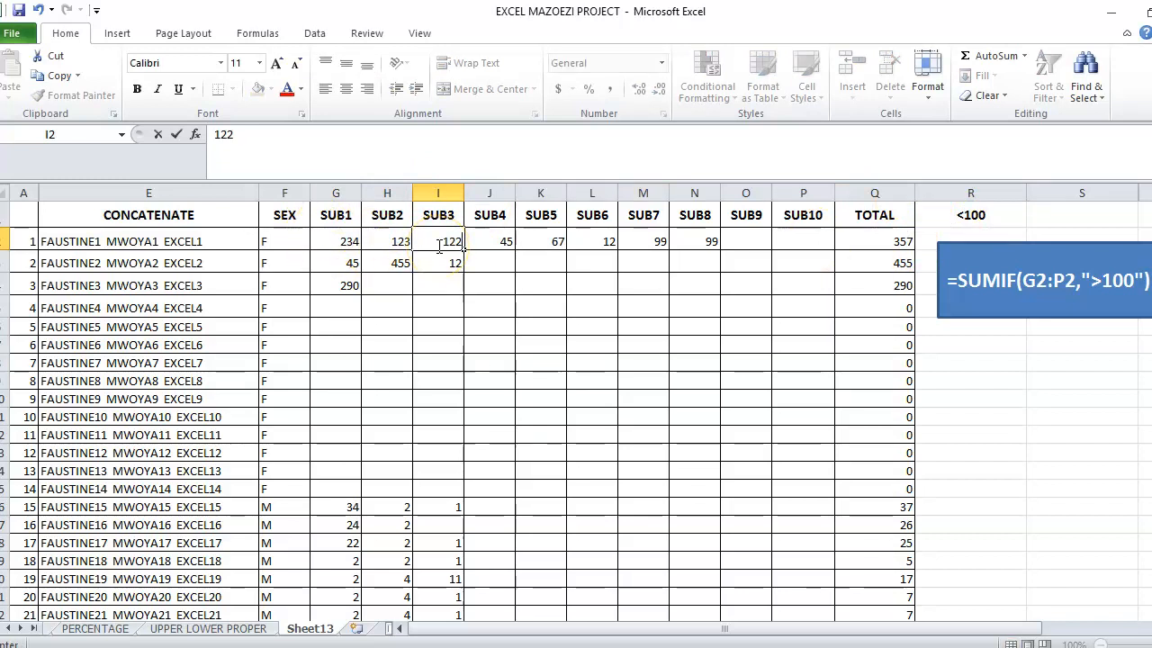
pyautogui.press('Tab')
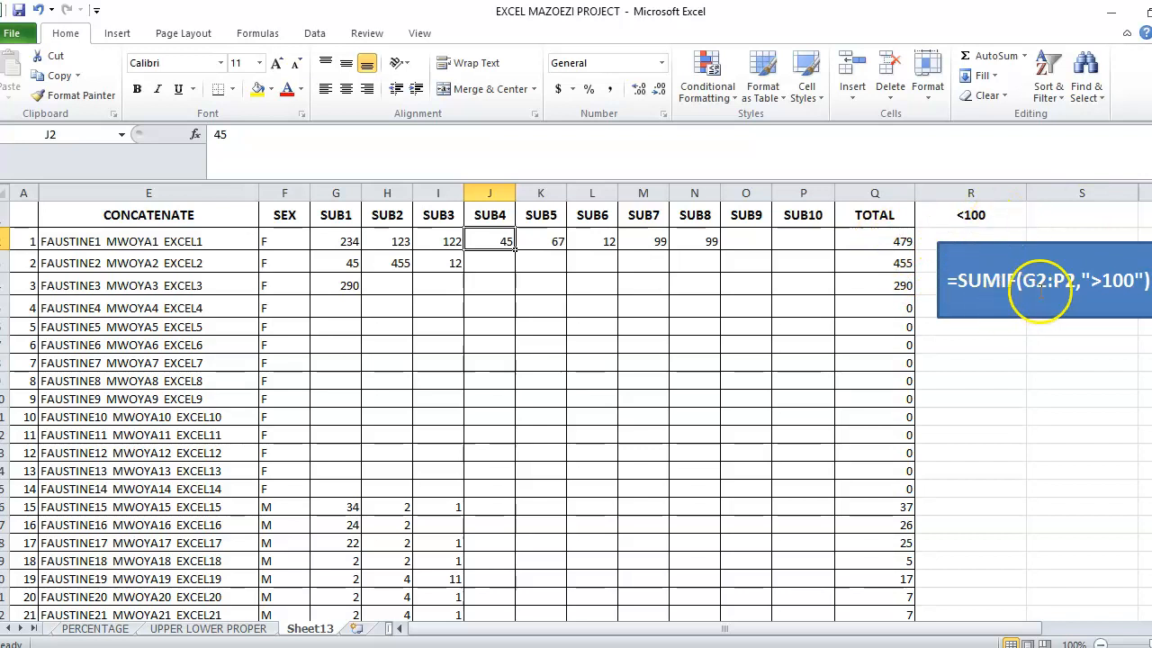
# Delete the SUMIF formula from the first student's TOTAL cell, Q2
pyautogui.click(870, 236)
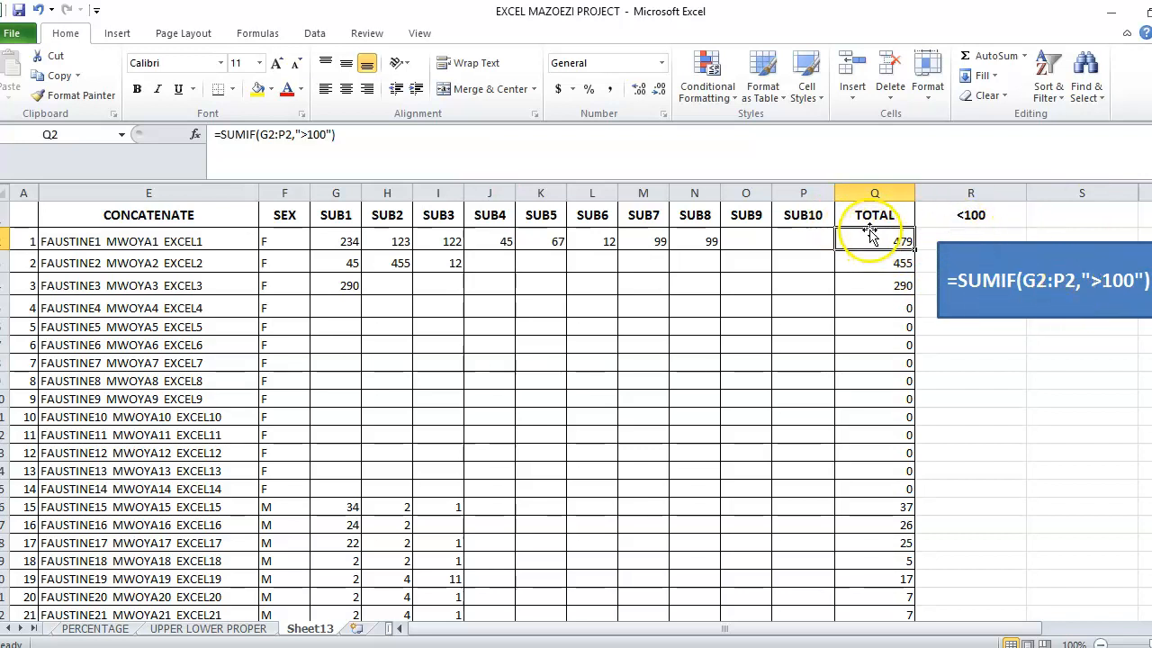
pyautogui.click(331, 134)
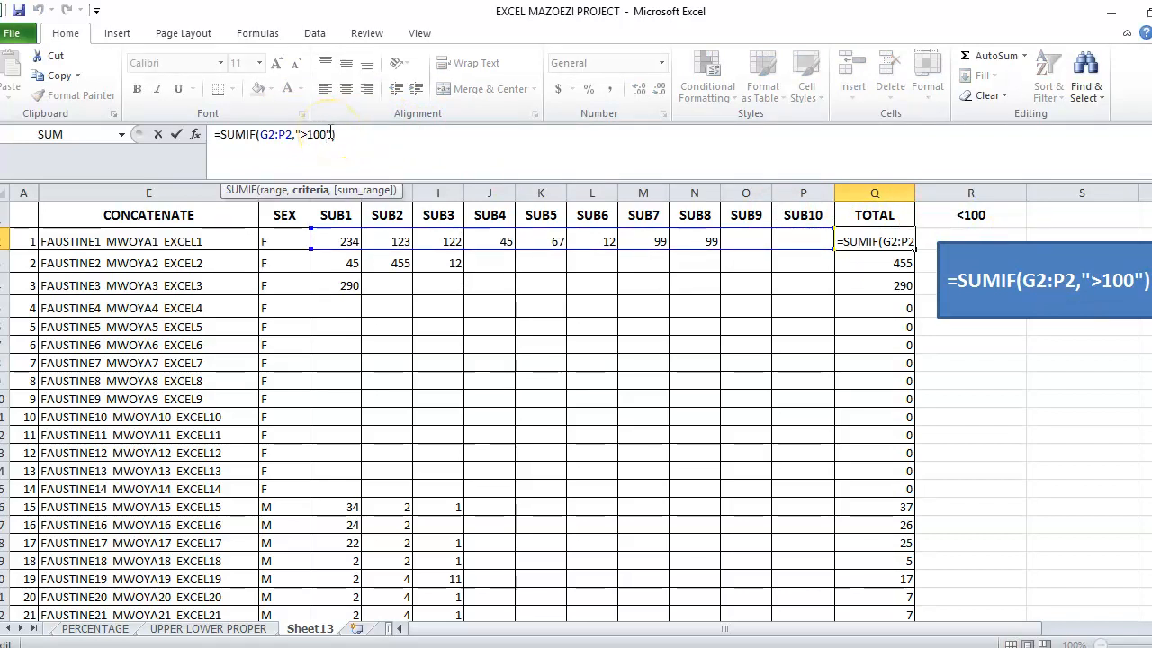
pyautogui.click(349, 136)
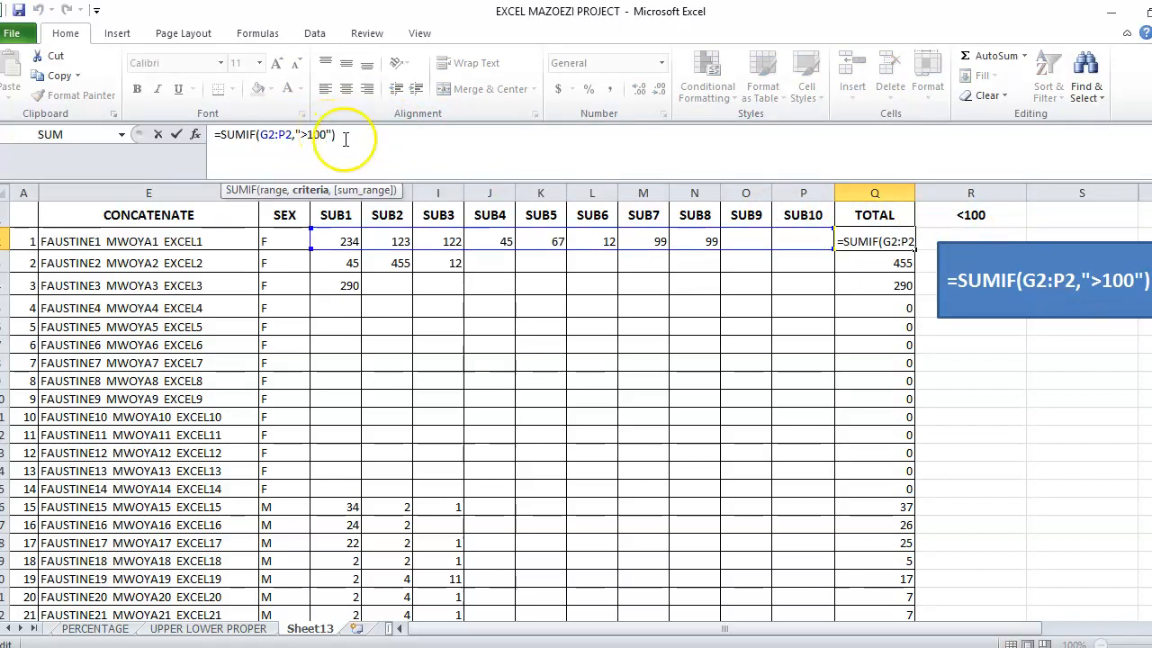
pyautogui.moveTo(350, 136); pyautogui.dragTo(214, 135)
pyautogui.press('Delete')
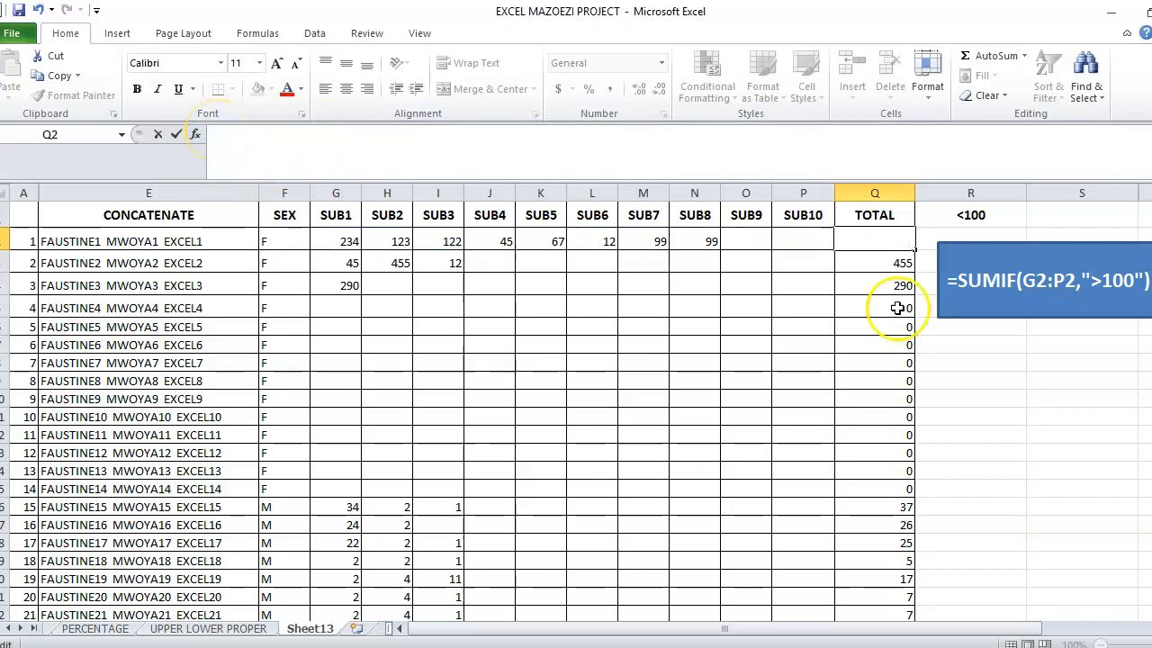
pyautogui.click(990, 400)
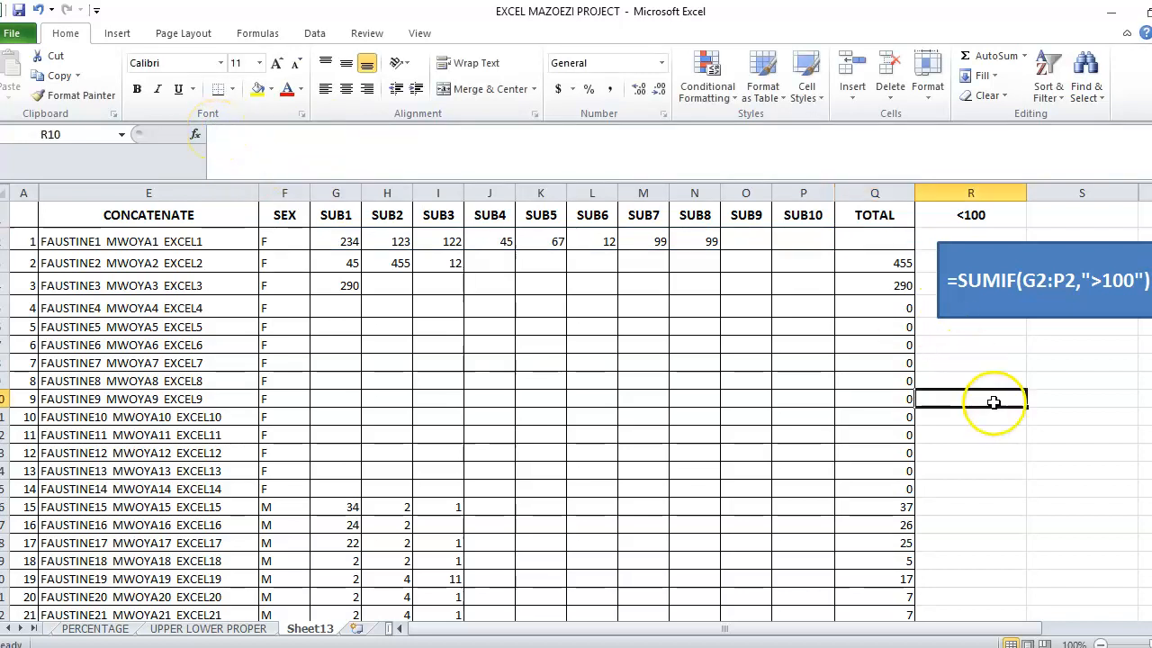
# Enter =SUMIF(G2:P2,R1) in Q2 so the criterion is taken from the <100 cell R1
pyautogui.click(977, 215)
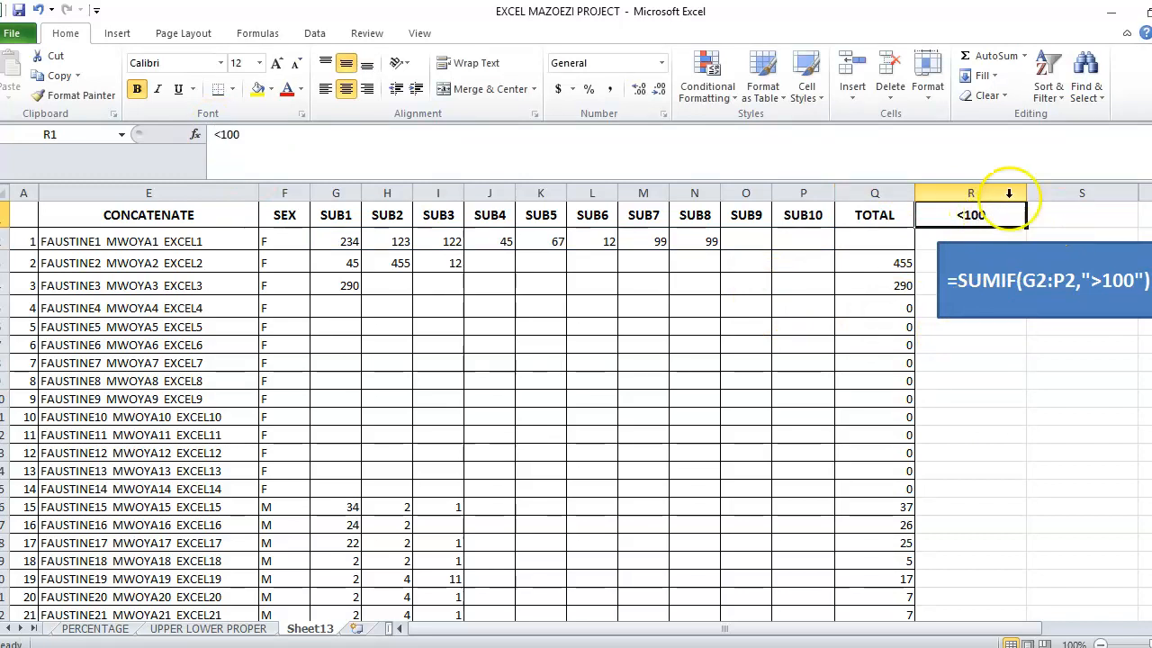
pyautogui.click(864, 240)
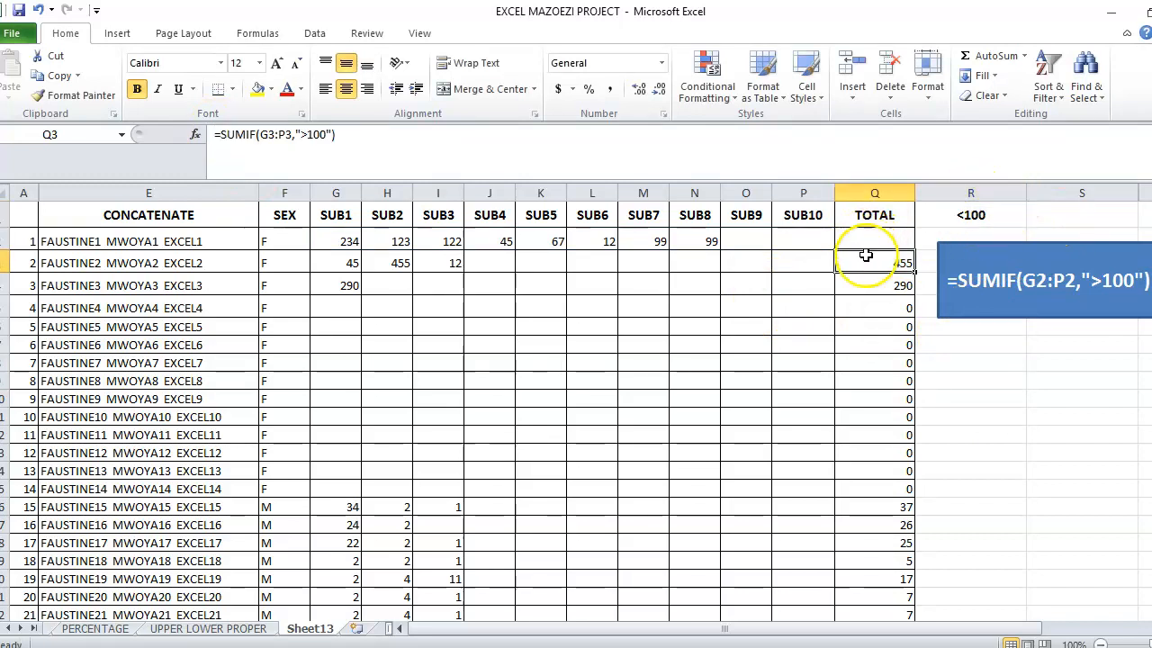
pyautogui.press('Delete')
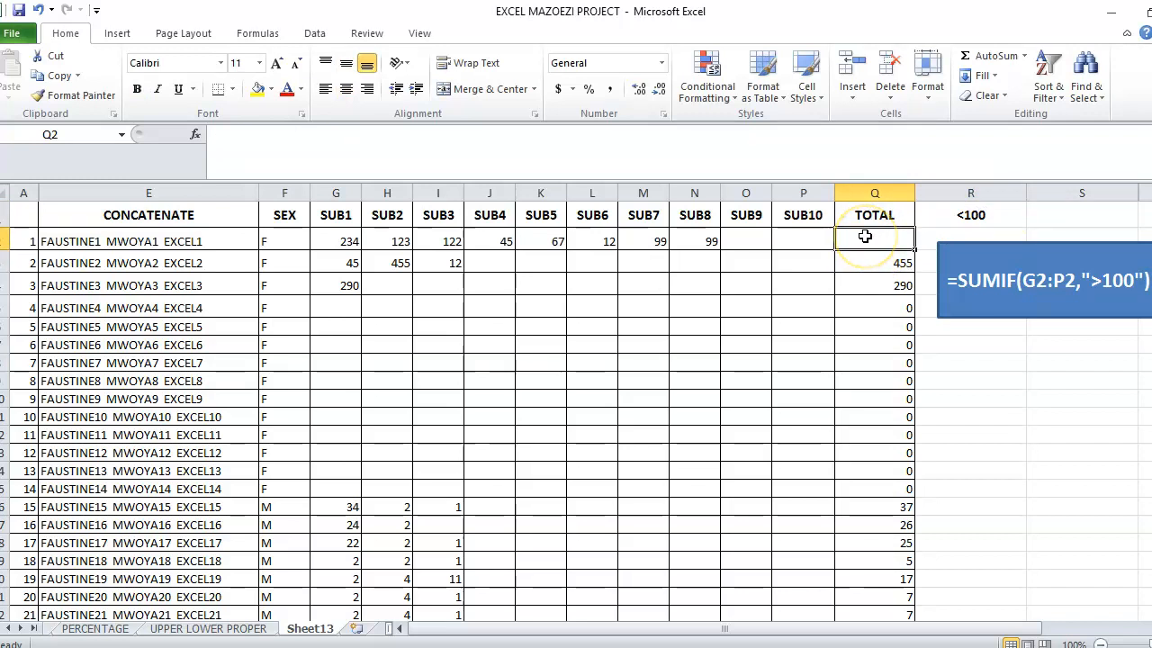
pyautogui.write('=SU')
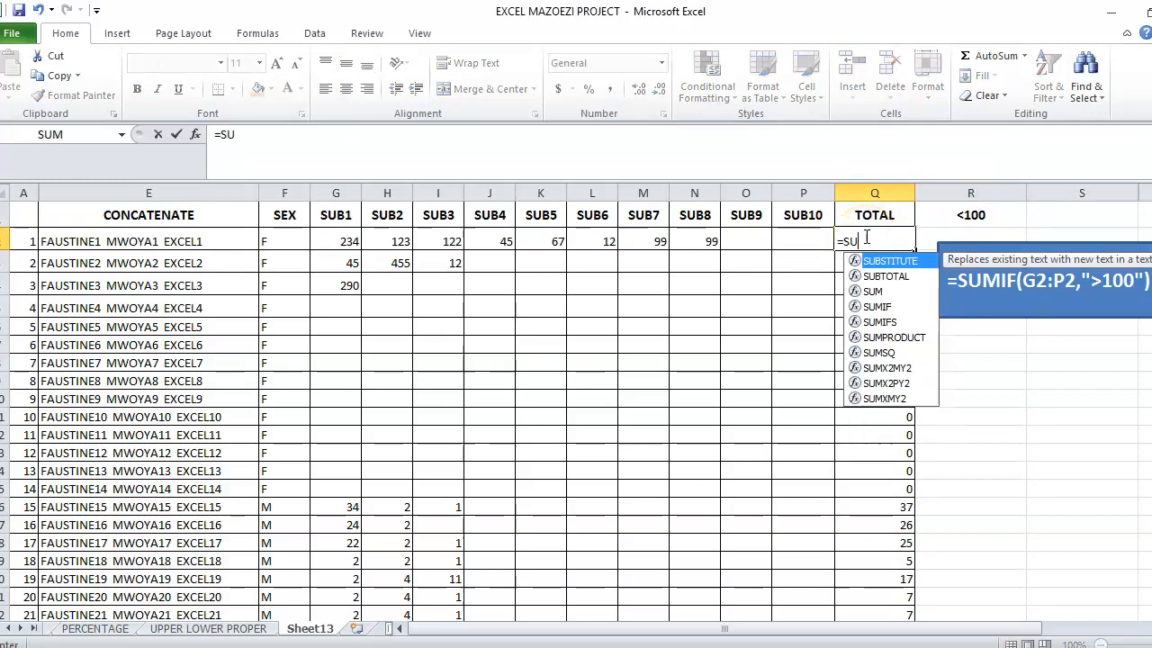
pyautogui.write('MI')
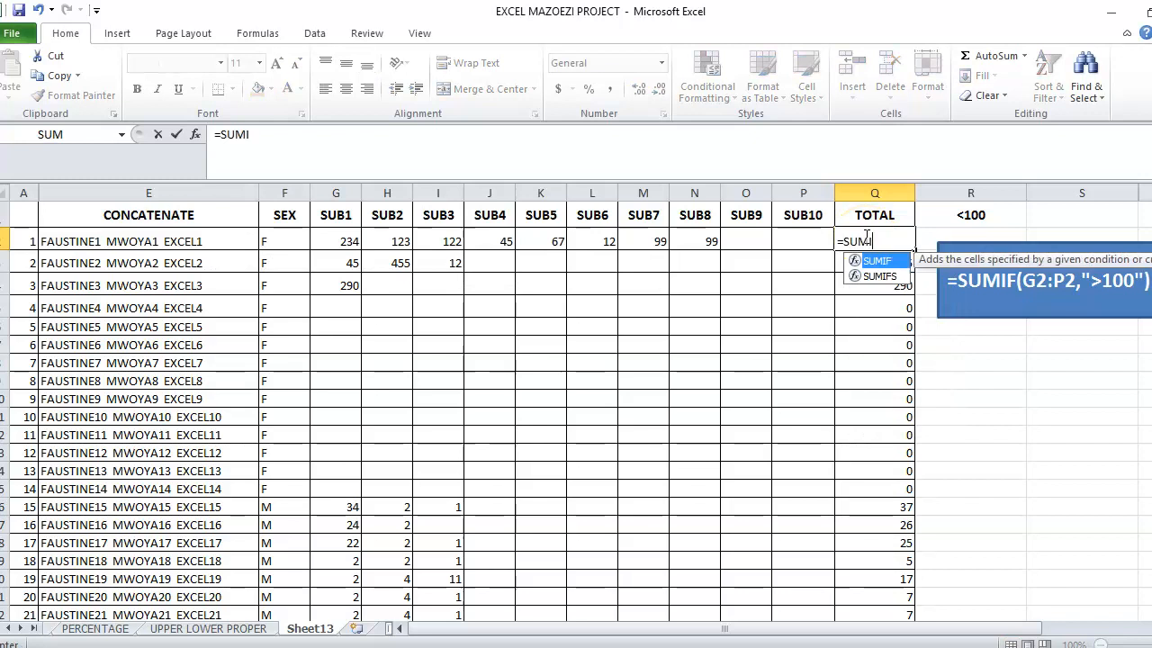
pyautogui.write('F(')
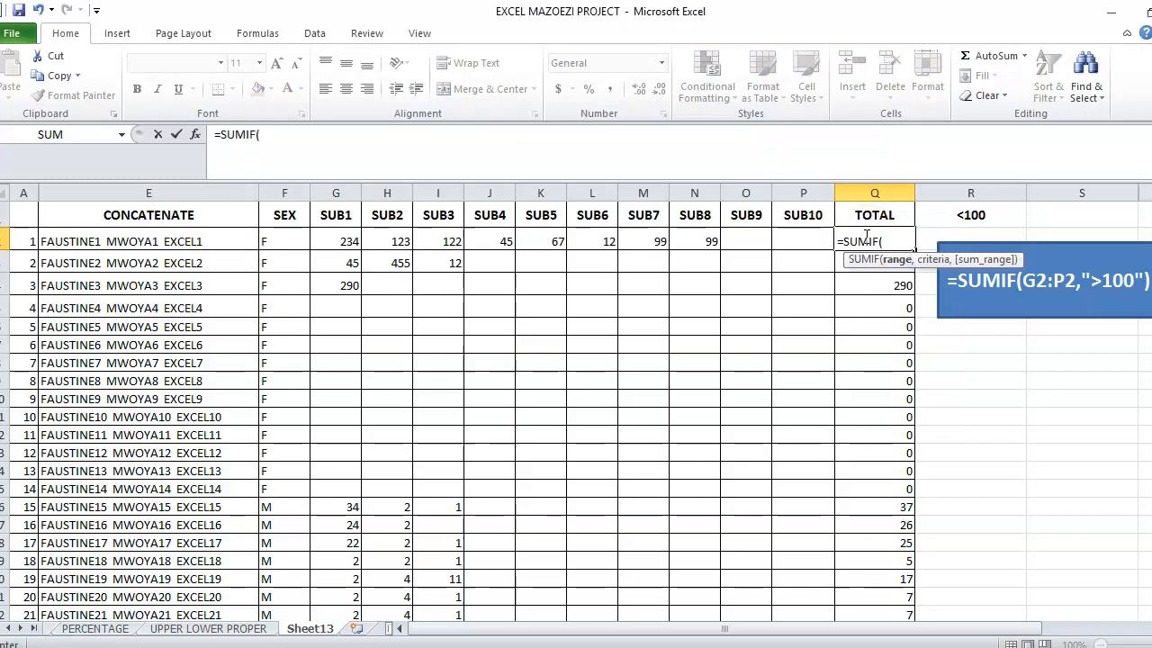
pyautogui.moveTo(335, 241); pyautogui.dragTo(514, 239)
pyautogui.moveTo(621, 248); pyautogui.dragTo(784, 250)
pyautogui.write(',')
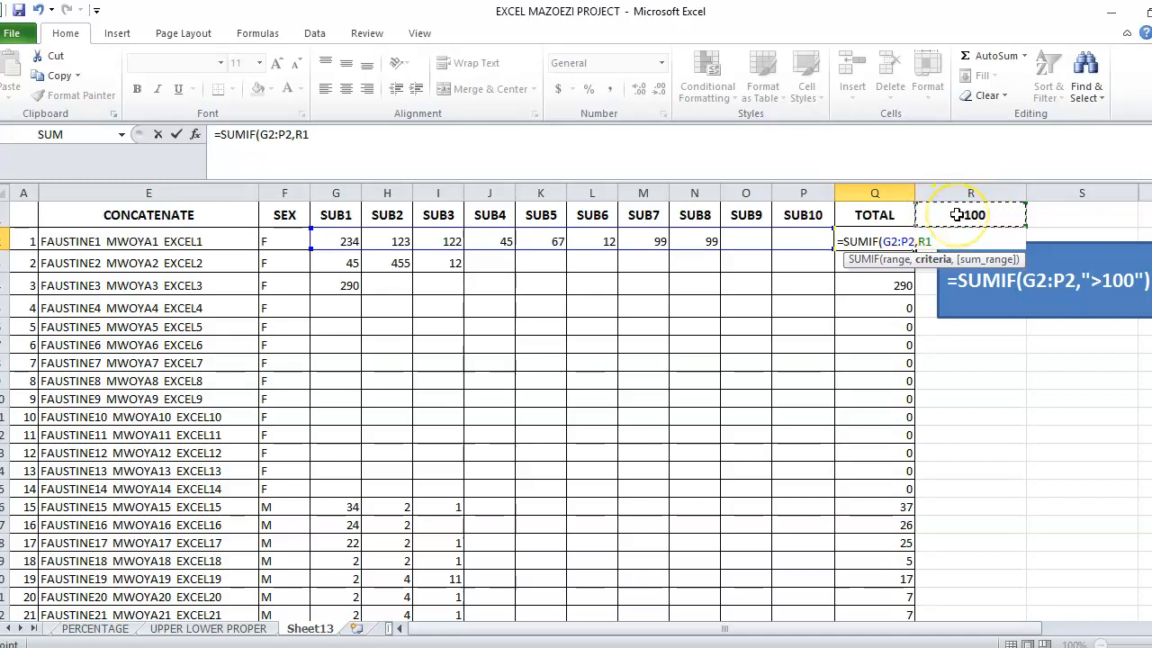
pyautogui.press('Return')
# Change the criterion reference in Q2's SUMIF formula to R$1 and fill the formula down the TOTAL column to Q13
pyautogui.click(874, 241)
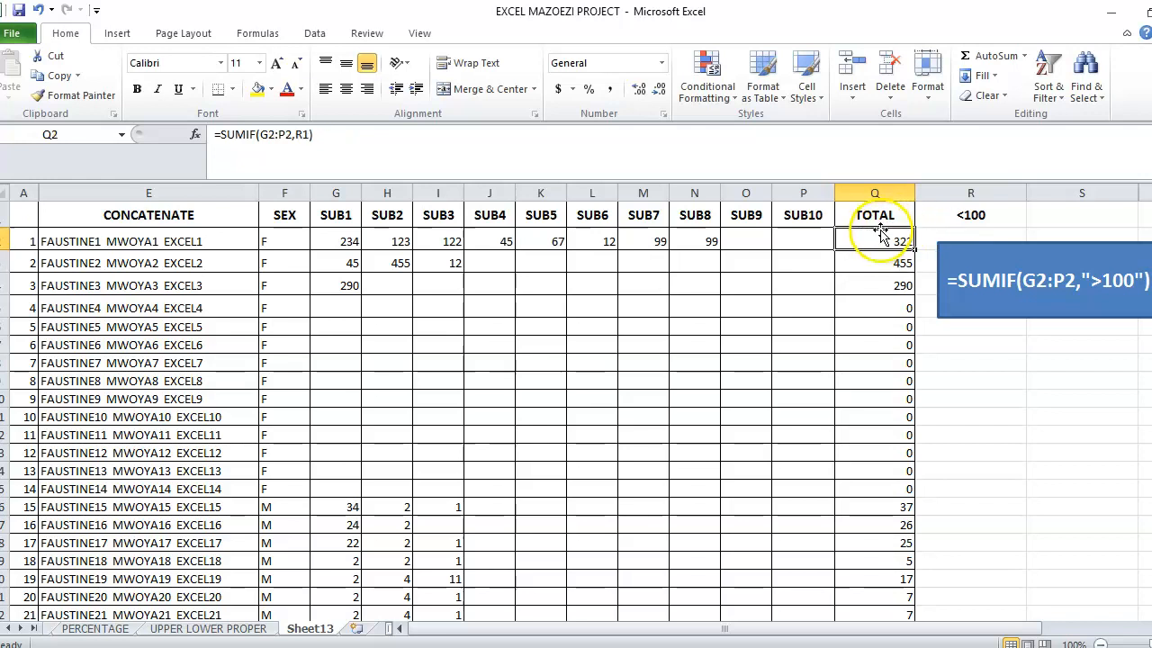
pyautogui.click(303, 134)
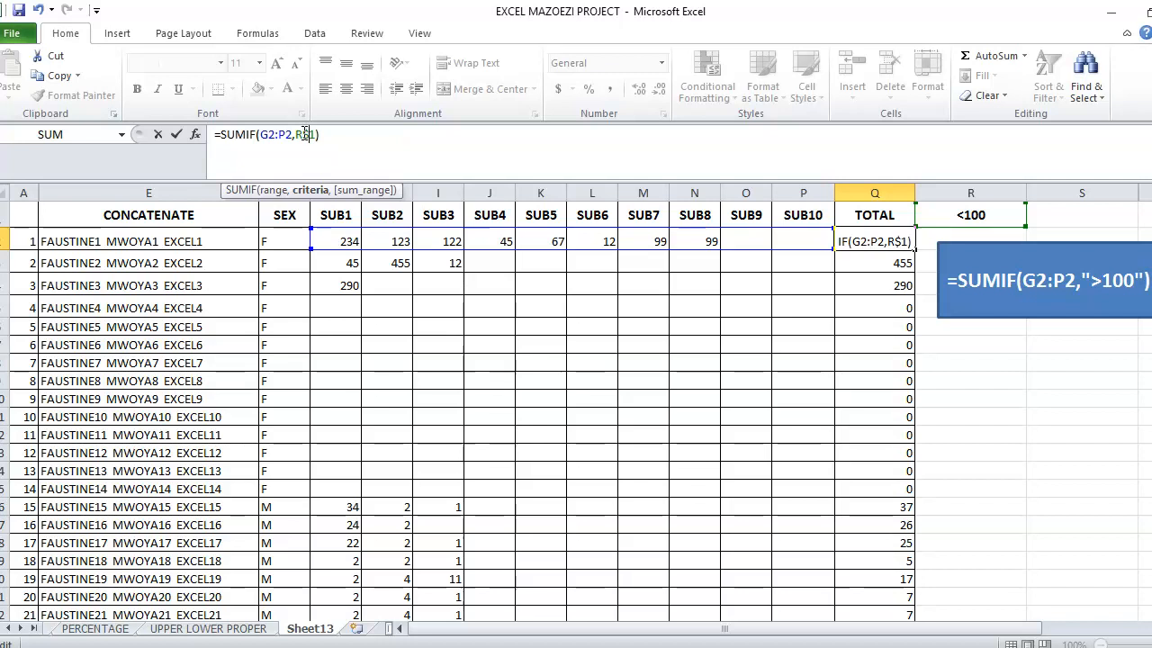
pyautogui.press('Return')
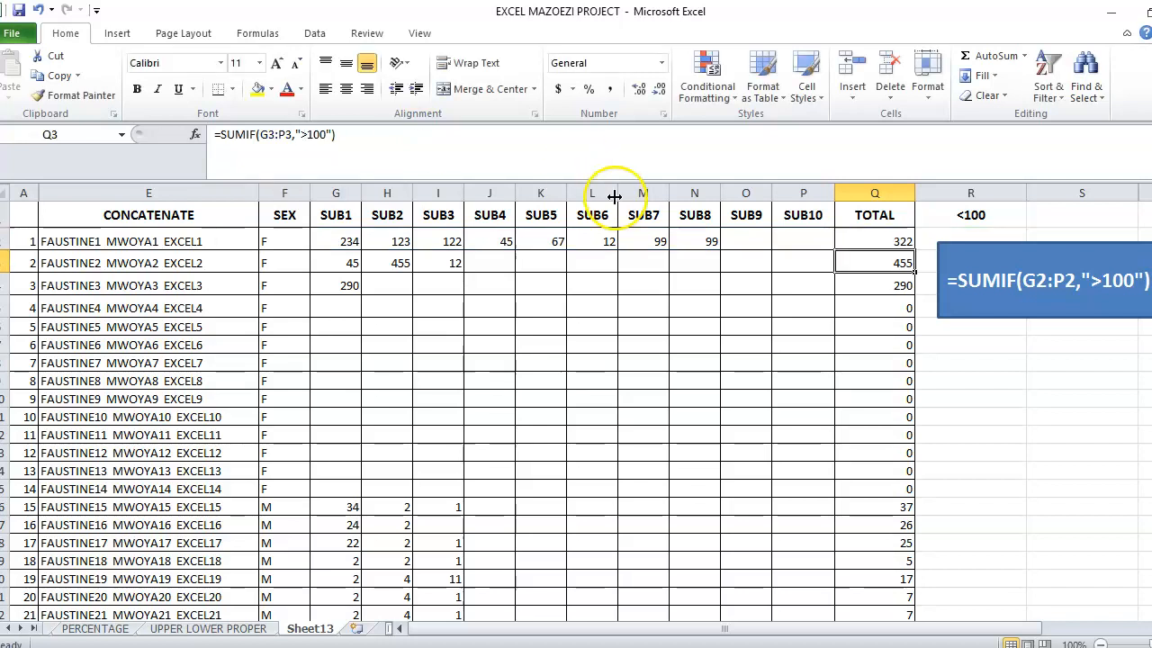
pyautogui.click(900, 240)
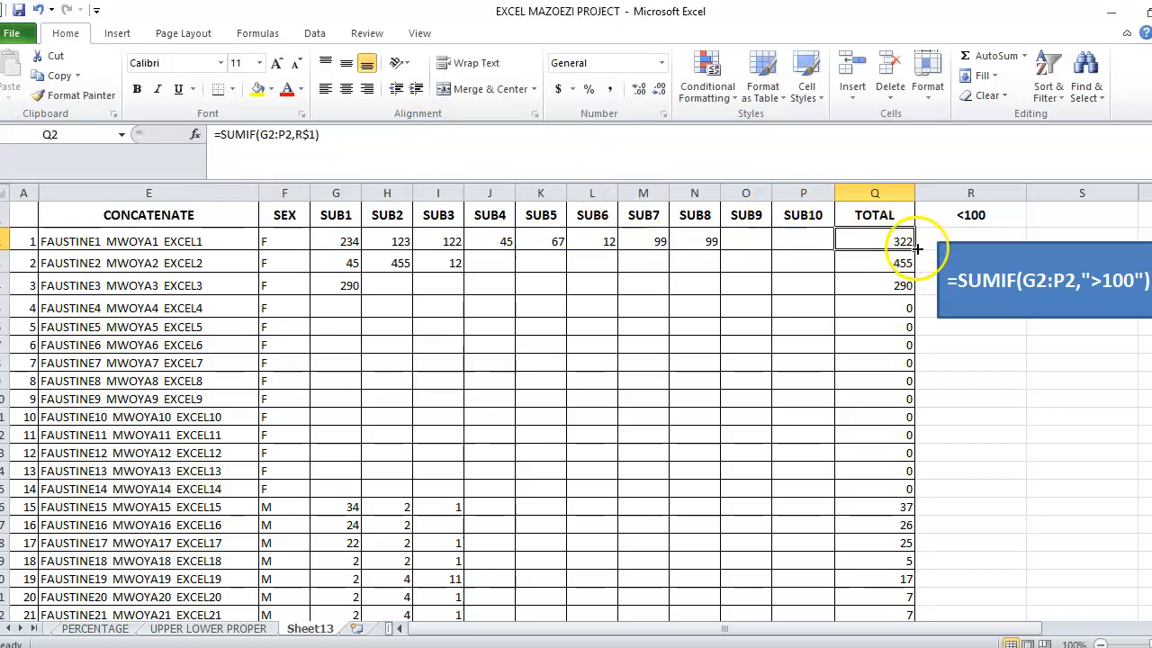
pyautogui.moveTo(915, 249); pyautogui.dragTo(896, 471)
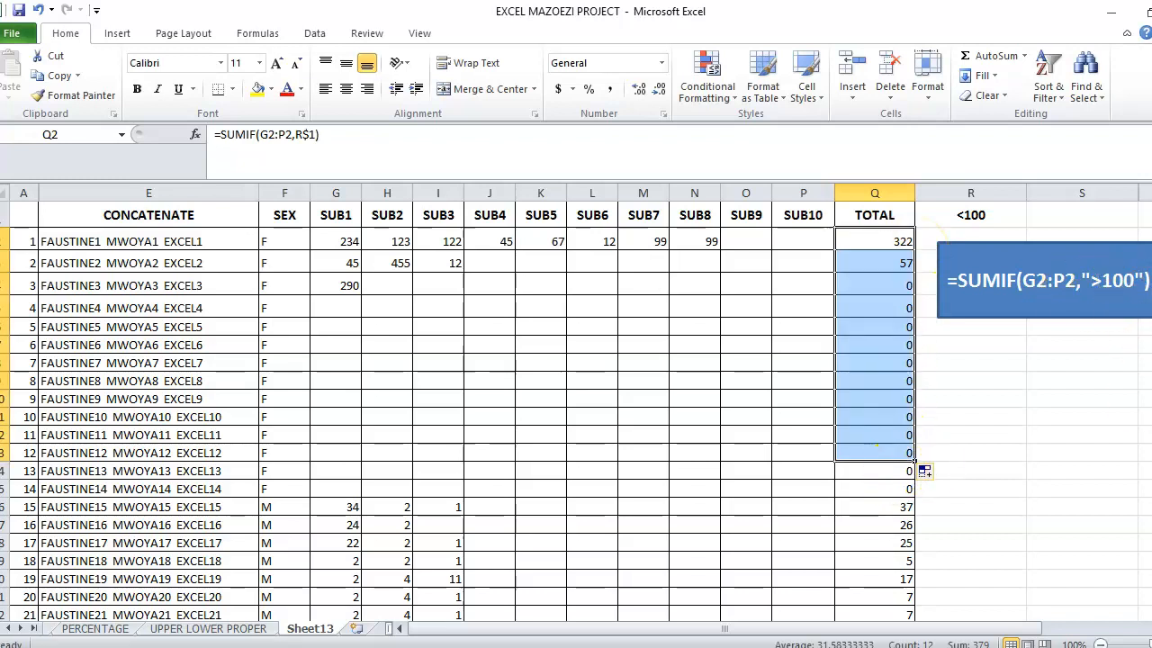
# Change the criterion in the blue rectangle's formula text so it reads =SUMIF(G2:P2,"<100")
pyautogui.click(1105, 280)
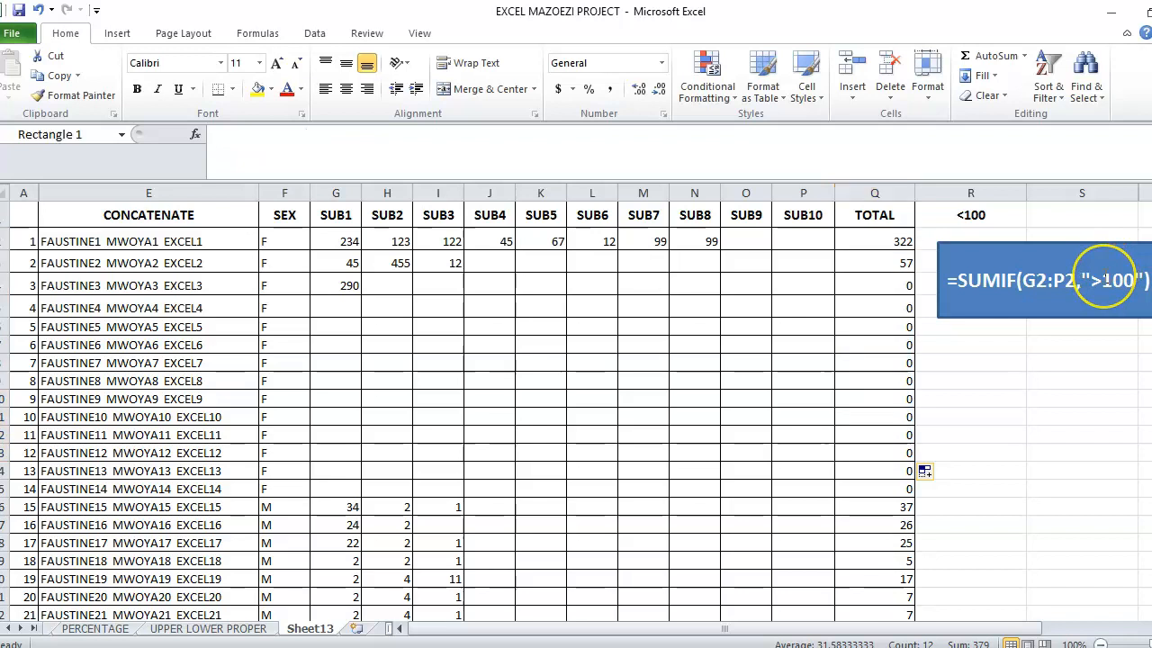
pyautogui.press('BackSpace')
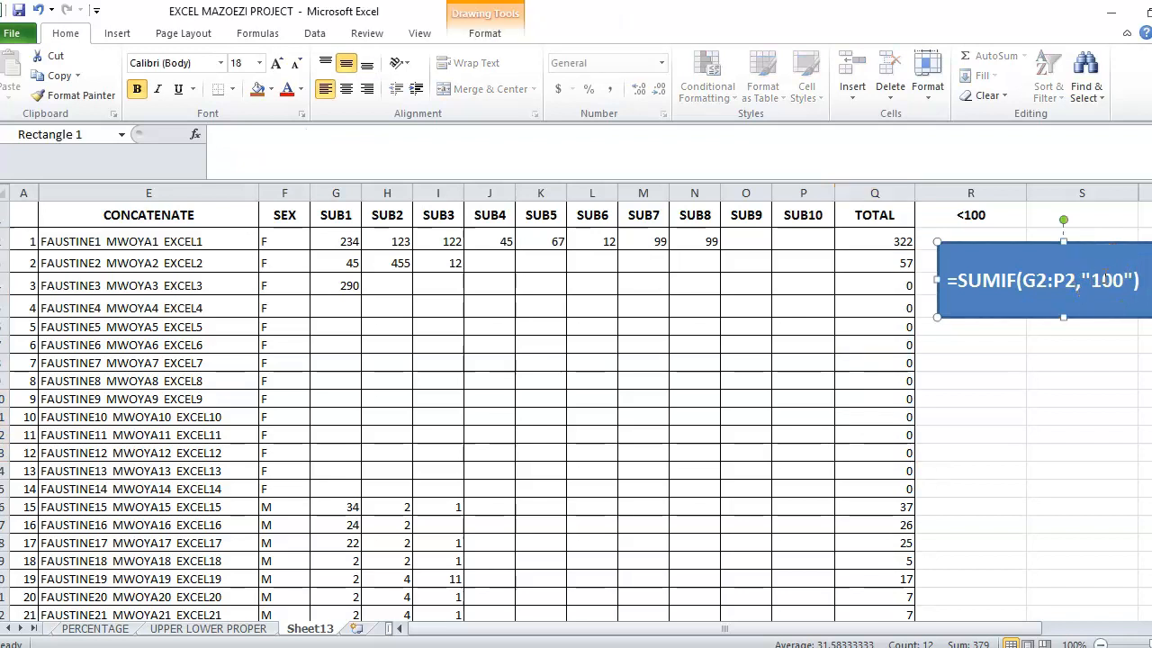
pyautogui.click(1091, 397)
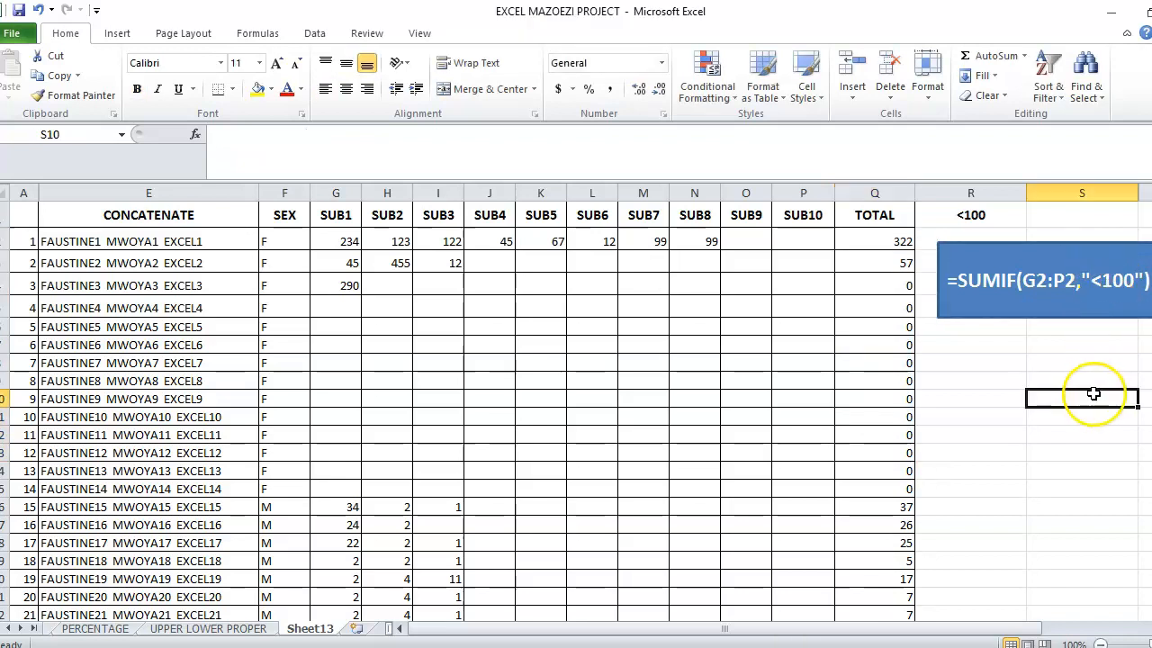
# Fill the SUMIF formula from Q2 down the TOTAL column to Q16
pyautogui.click(880, 238)
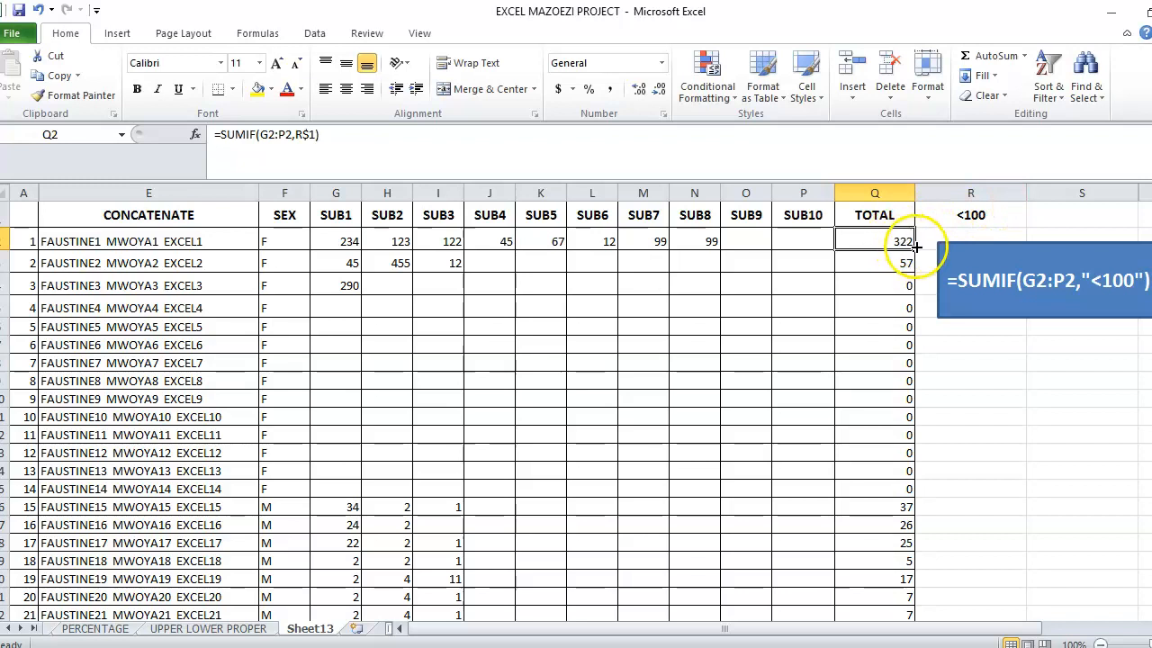
pyautogui.moveTo(915, 249); pyautogui.dragTo(918, 513)
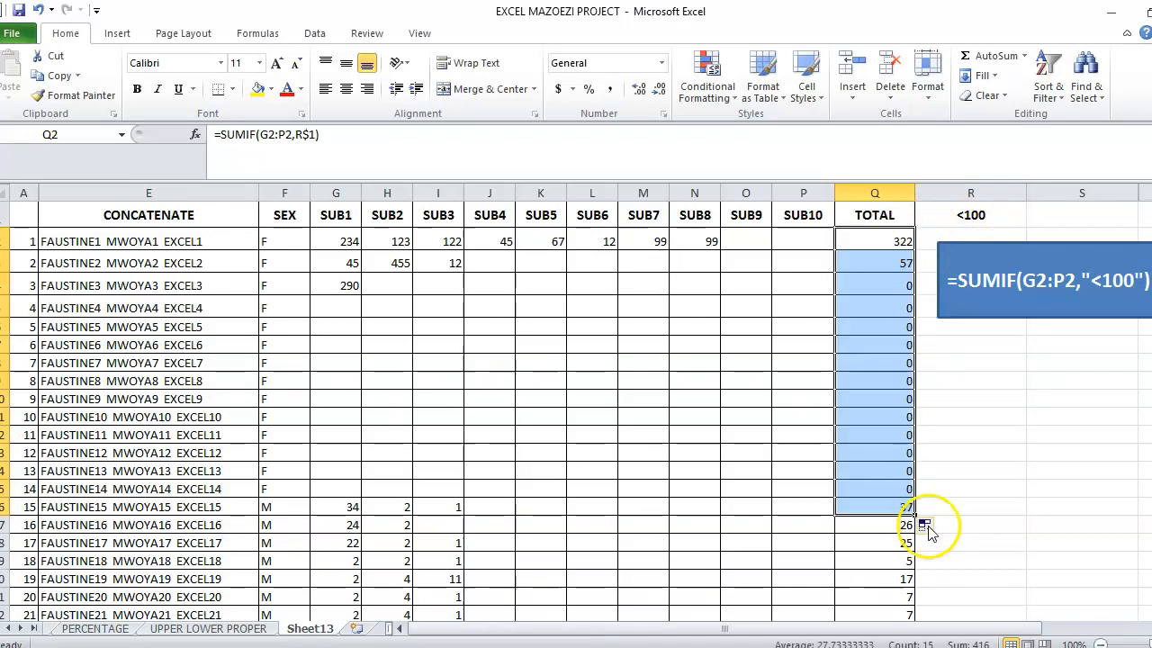
# Enter the second student's SUB1 to SUB8 marks as 12, 23, 56, 98, 56, 23, 54 and 600 in G3:N3
pyautogui.click(336, 263)
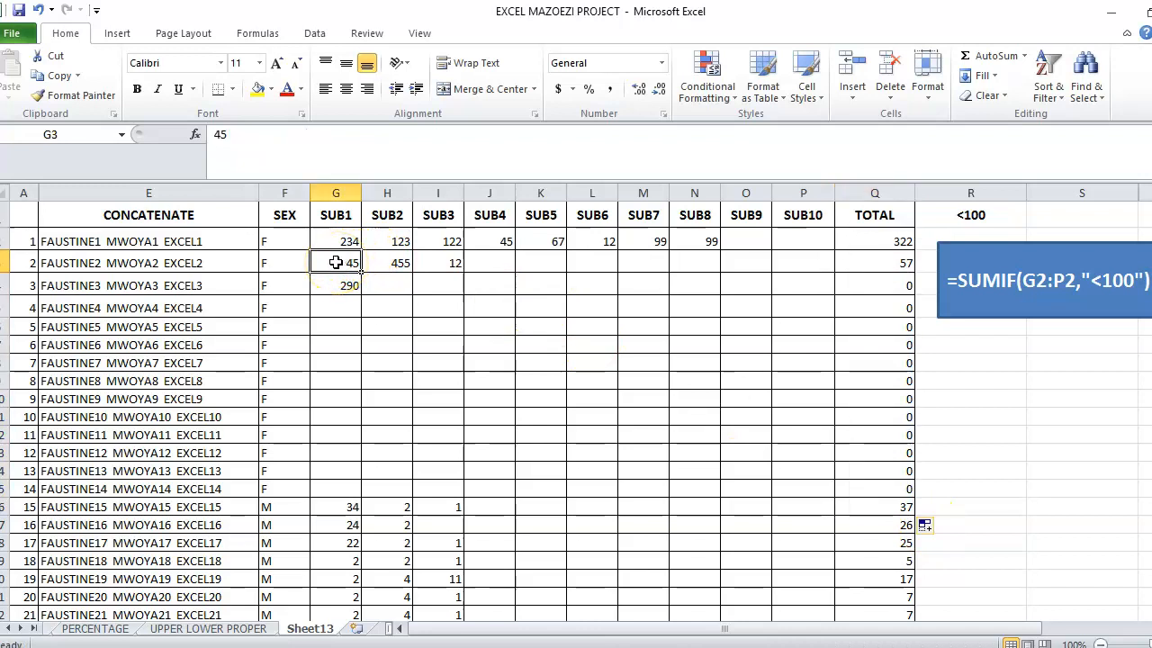
pyautogui.write('12')
pyautogui.press('Tab')
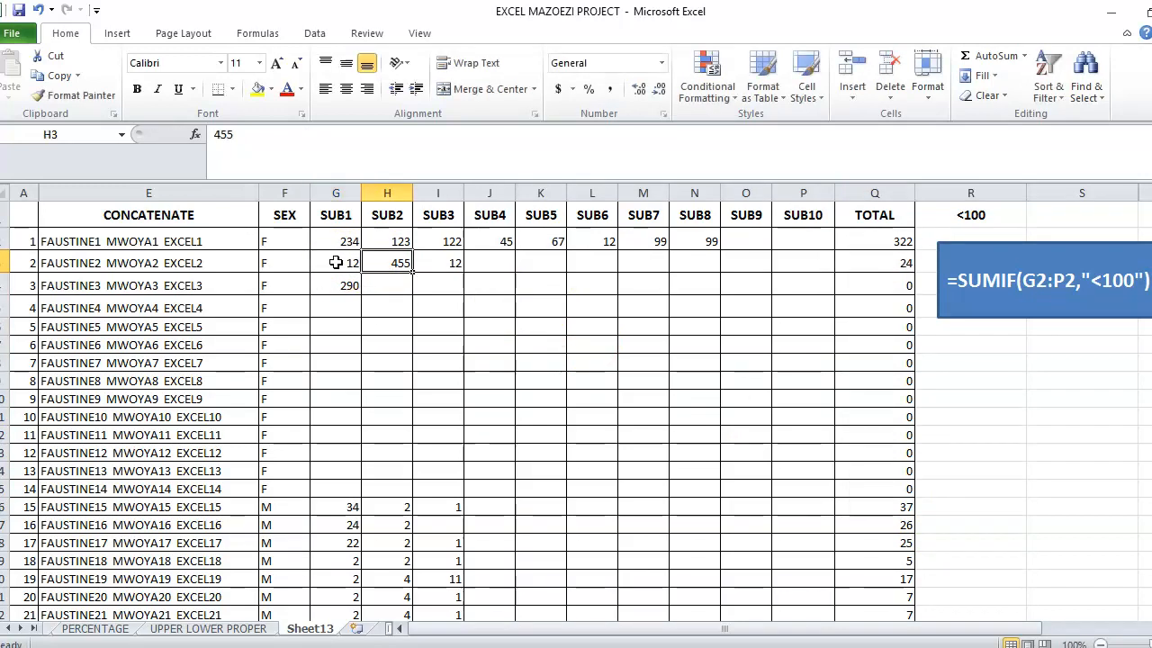
pyautogui.write('23')
pyautogui.press('Tab')
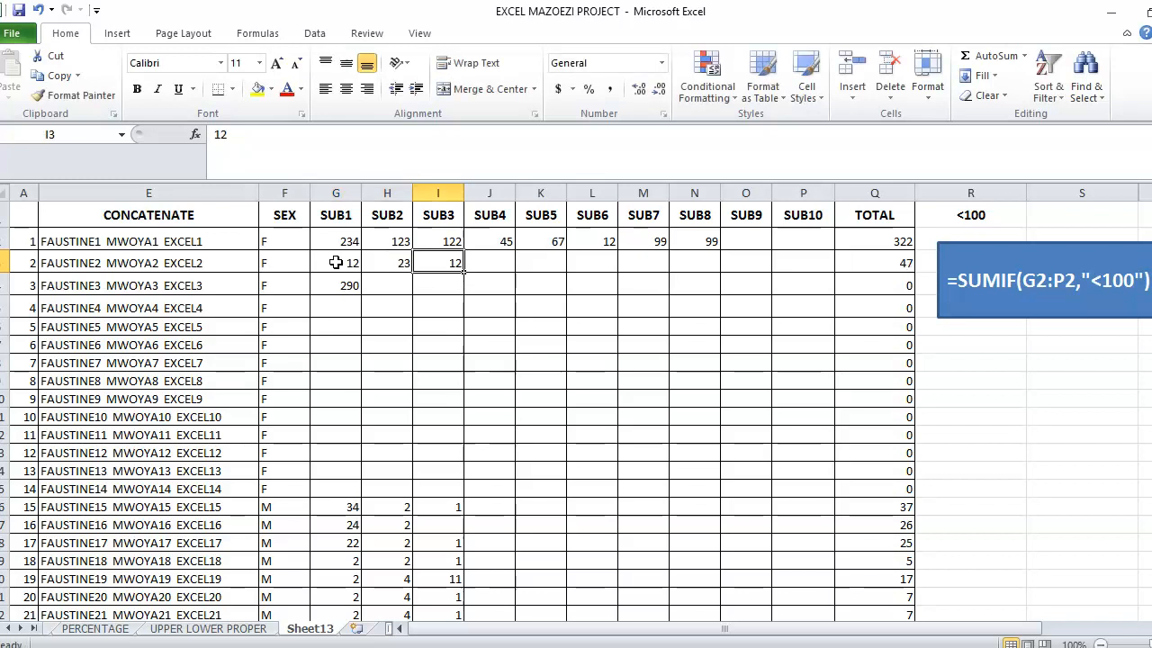
pyautogui.write('56')
pyautogui.press('Tab')
pyautogui.write('98')
pyautogui.press('Tab')
pyautogui.write('56')
pyautogui.press('Tab')
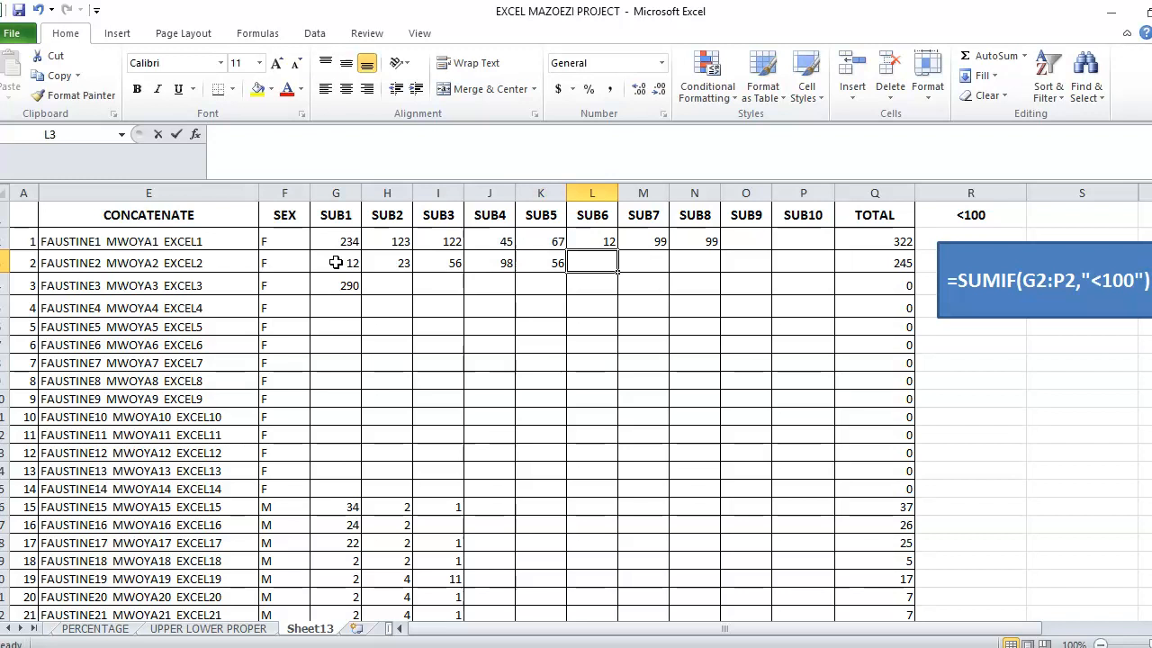
pyautogui.write('2')
pyautogui.press('Tab')
pyautogui.write('54')
pyautogui.press('Tab')
pyautogui.write('6')
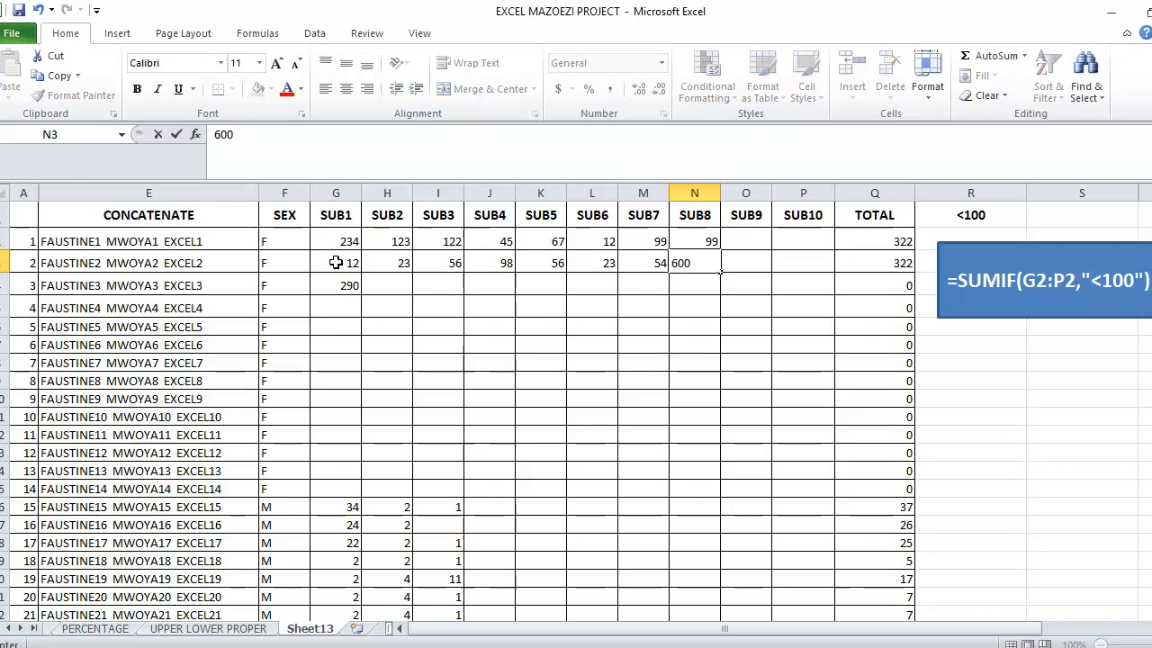
pyautogui.press('Tab')
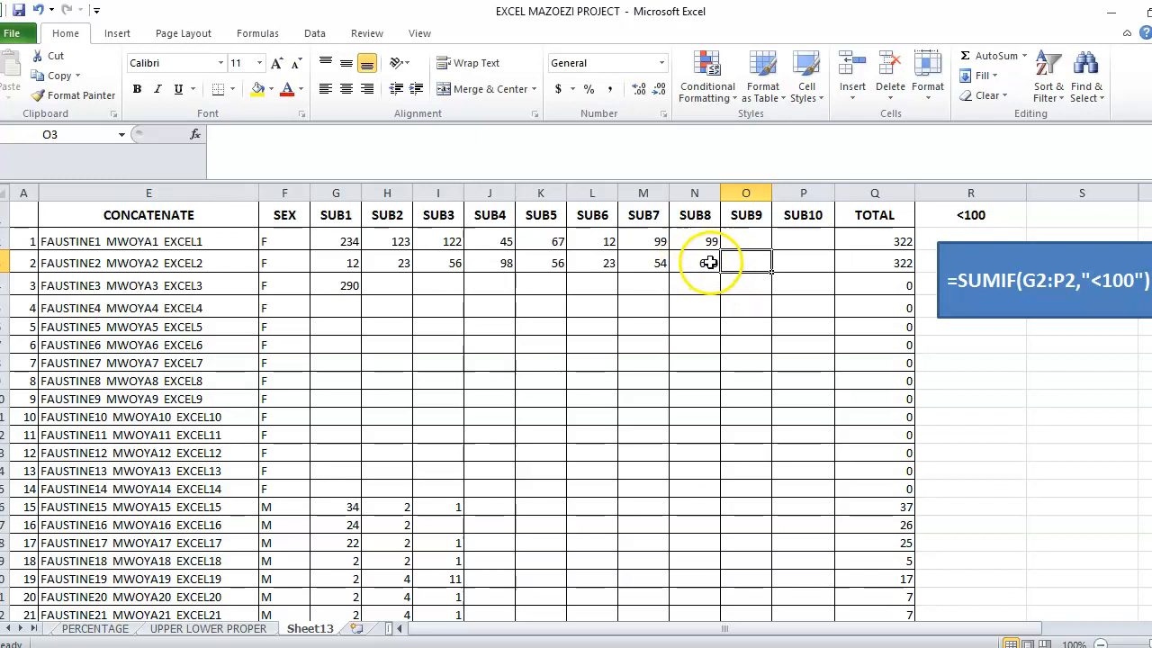
# Change the criterion in cell R1 to >100
pyautogui.click(958, 214)
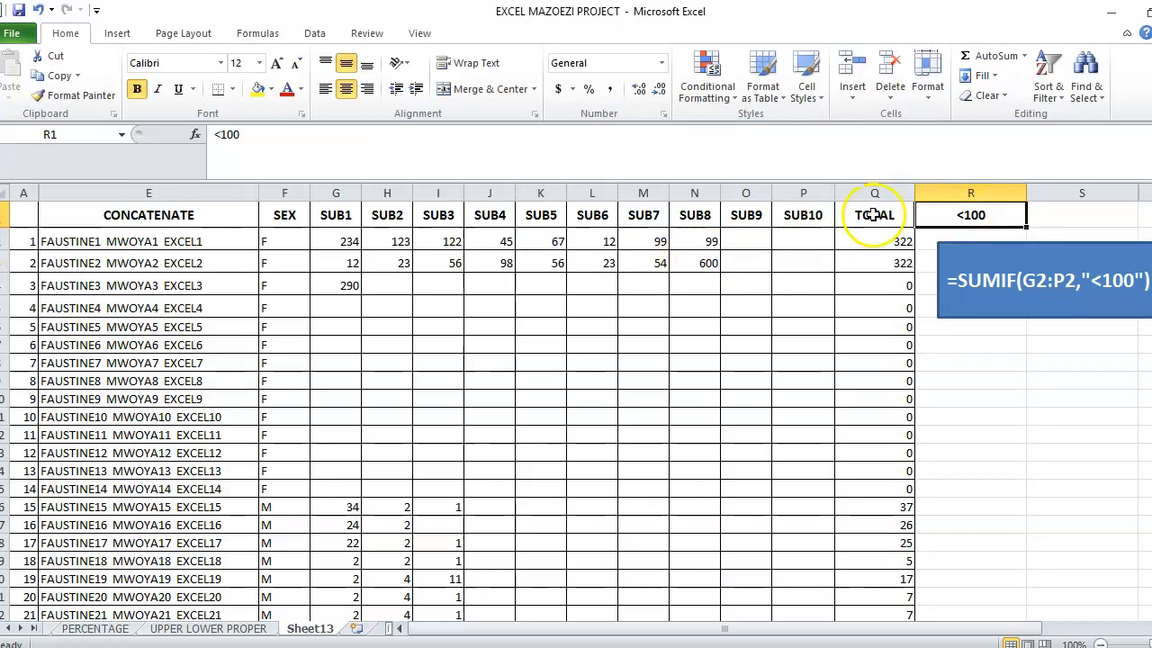
pyautogui.click(222, 134)
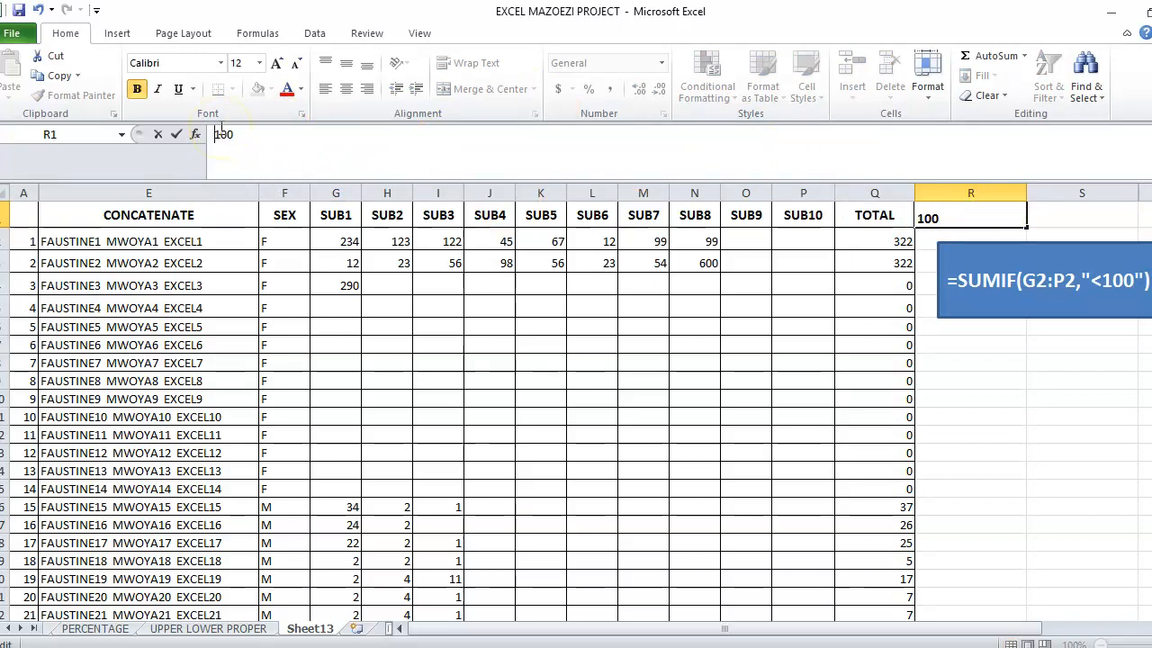
pyautogui.press('Return')
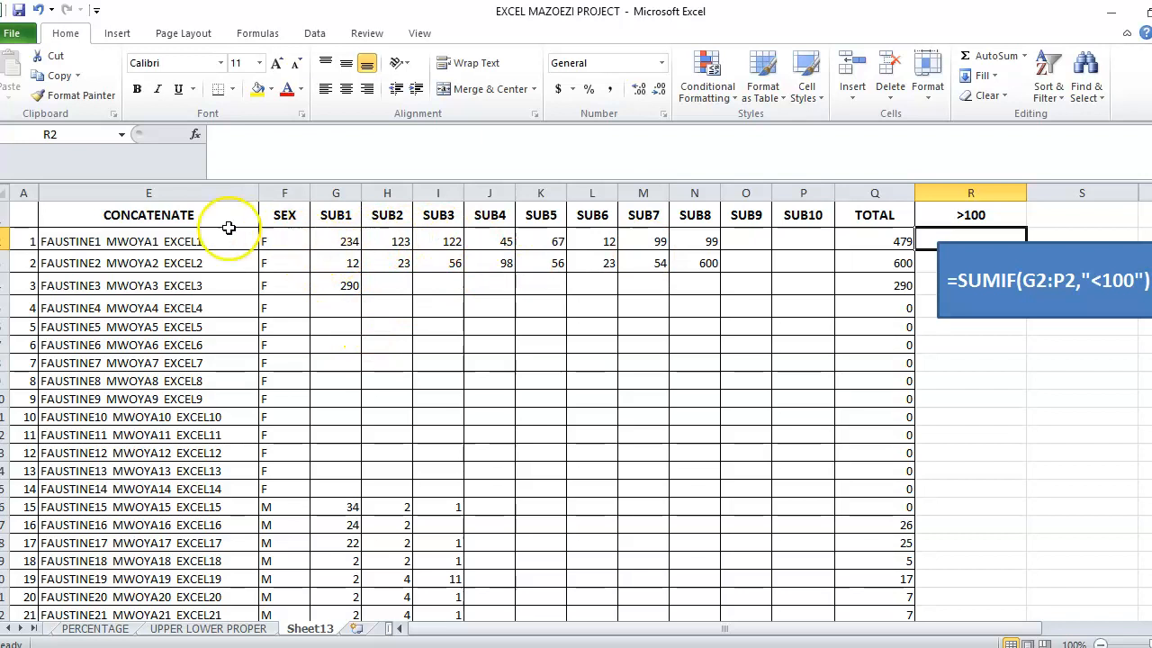
# Highlight the first two students' rows to compare marks with totals, and enter 111 as the second student's SUB9 mark in O3
pyautogui.click(4, 241)
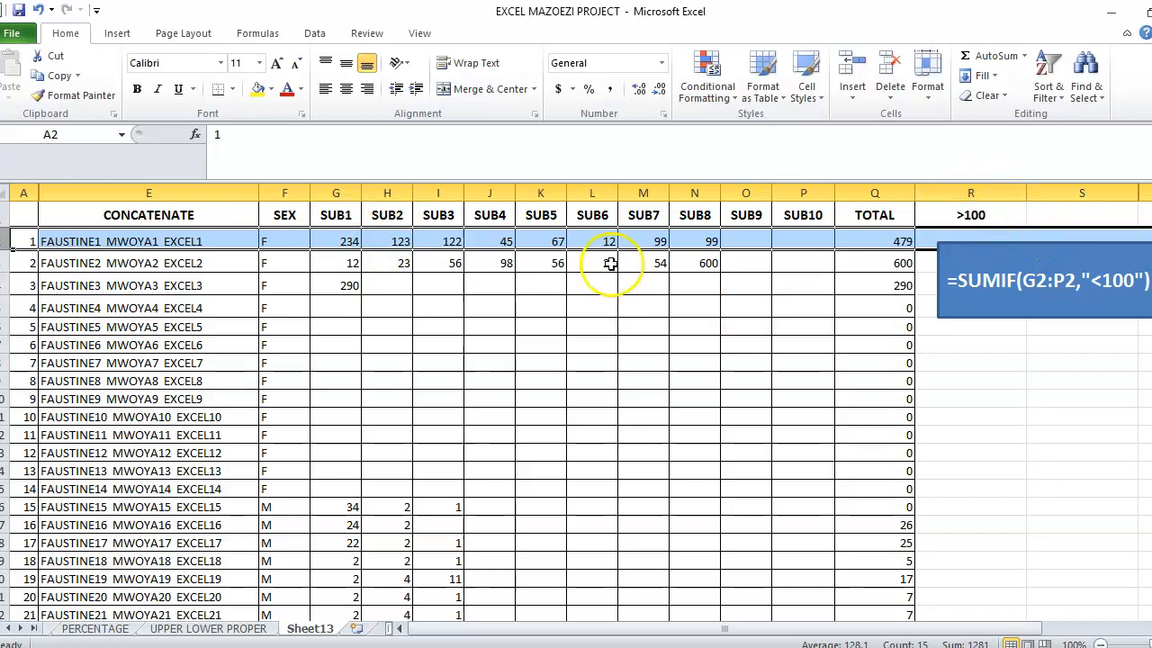
pyautogui.click(11, 261)
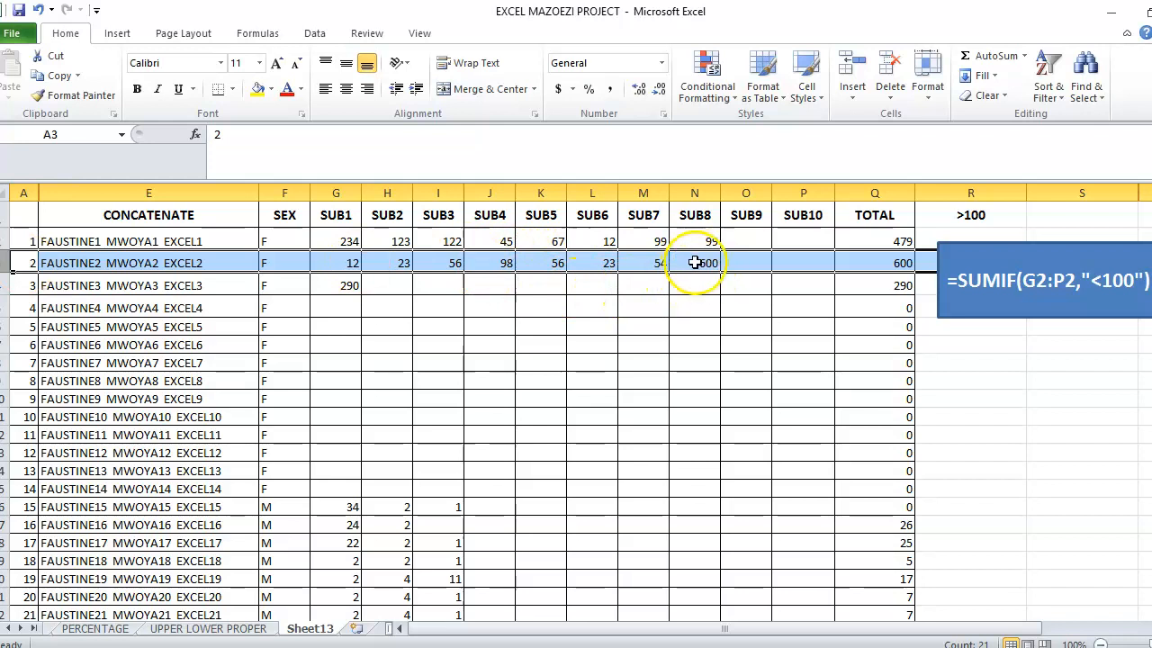
pyautogui.click(741, 258)
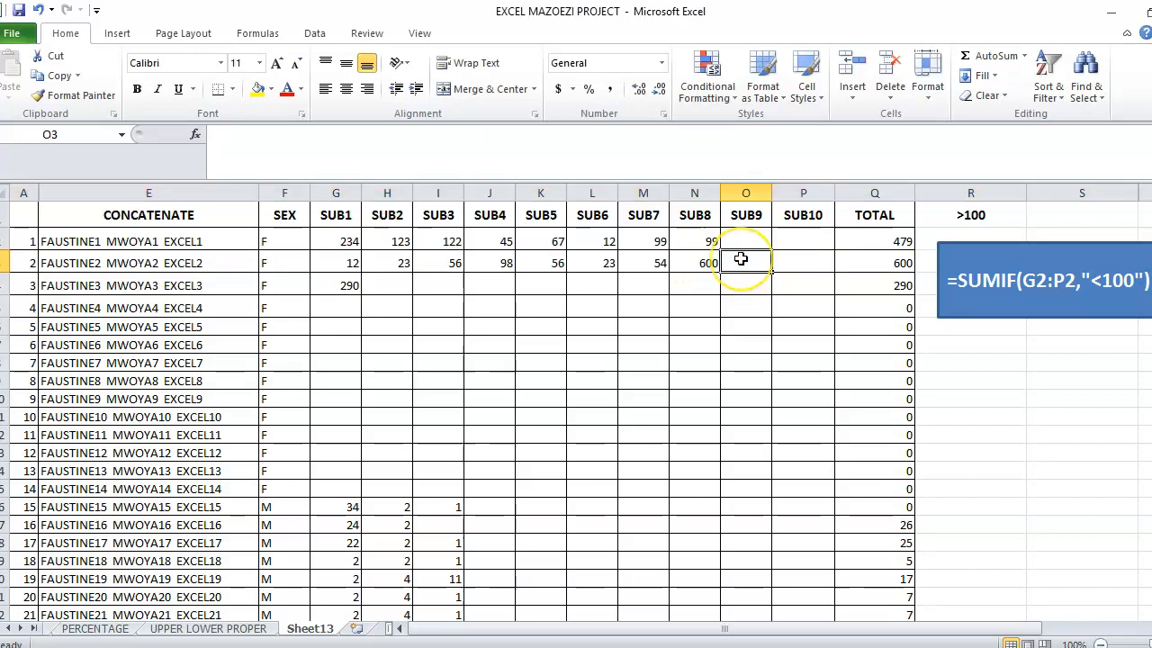
pyautogui.write('111')
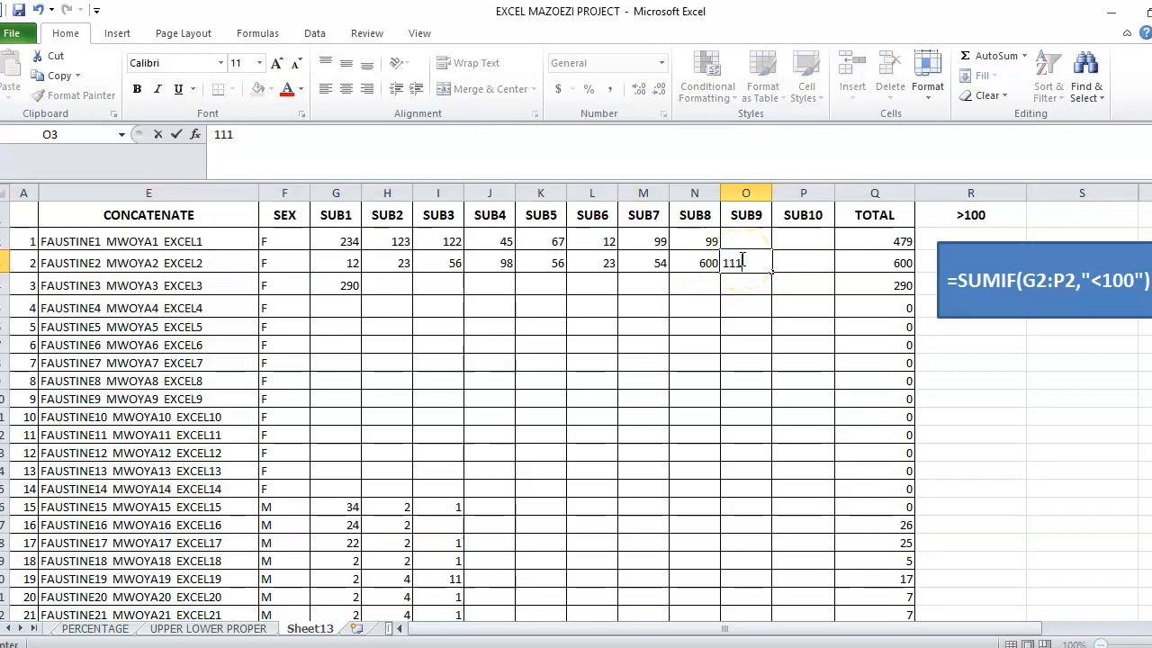
pyautogui.press('Tab')
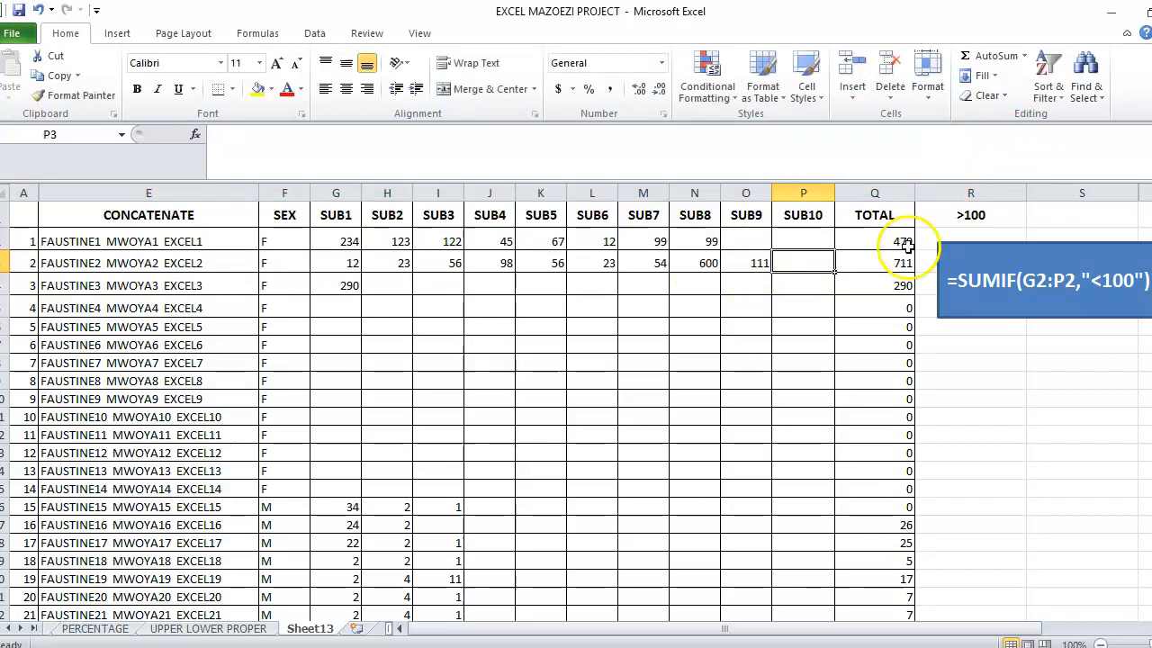